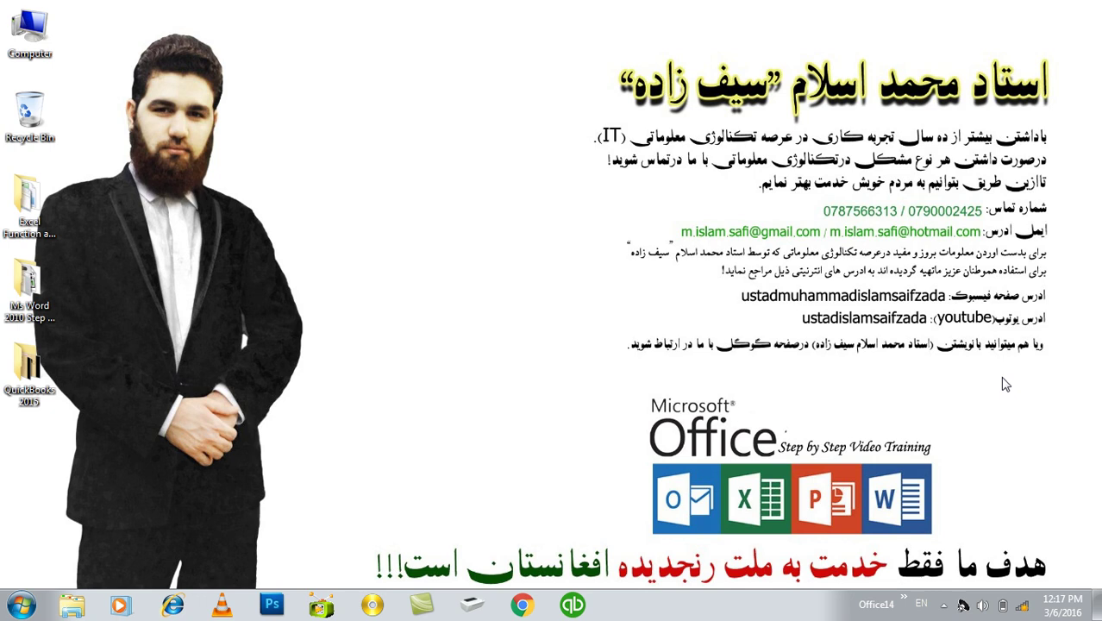
Launch Word by running winword from the Run box.
{"action": "key", "text": "super+r"}
{"action": "type", "text": "winword"}
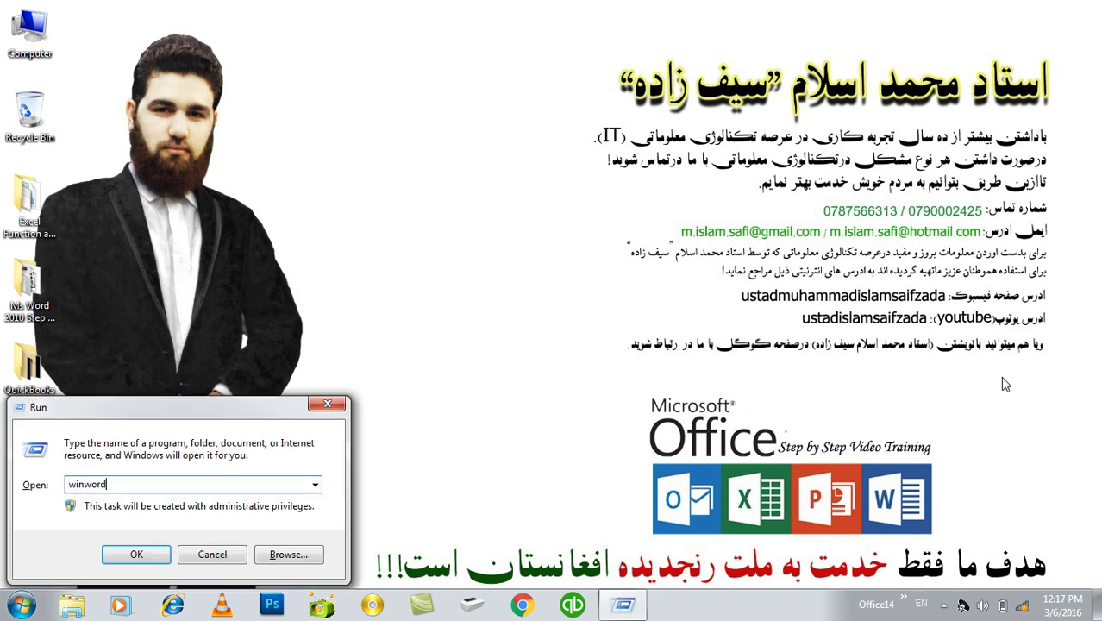
{"action": "key", "text": "Return"}
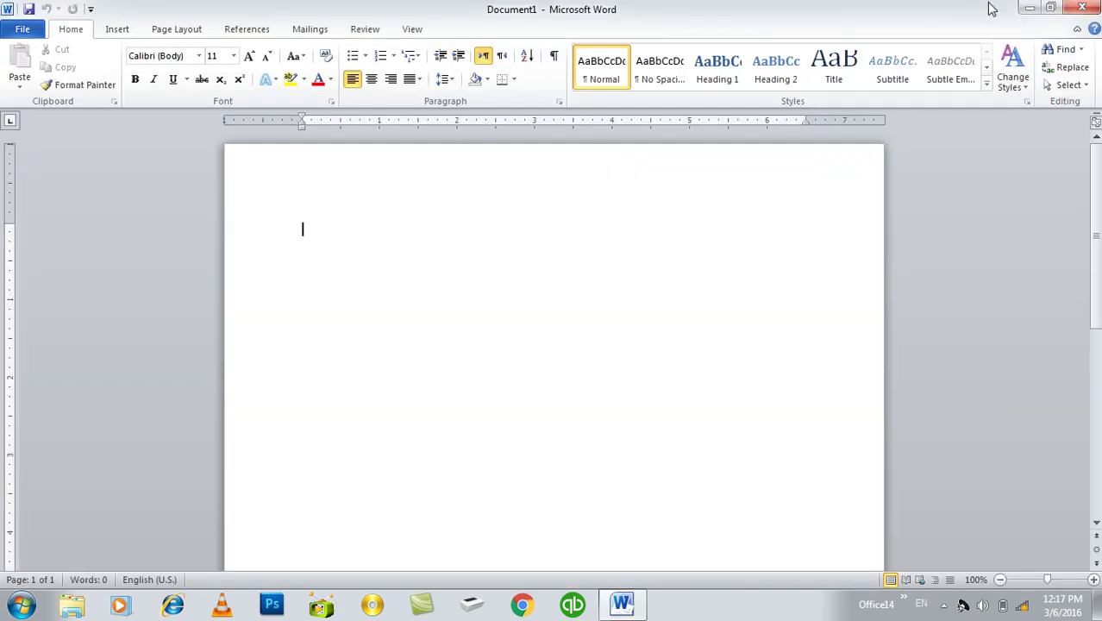
Fill the blank document with sample paragraphs using =rand(111).
{"action": "left_click", "coordinate": [21, 31]}
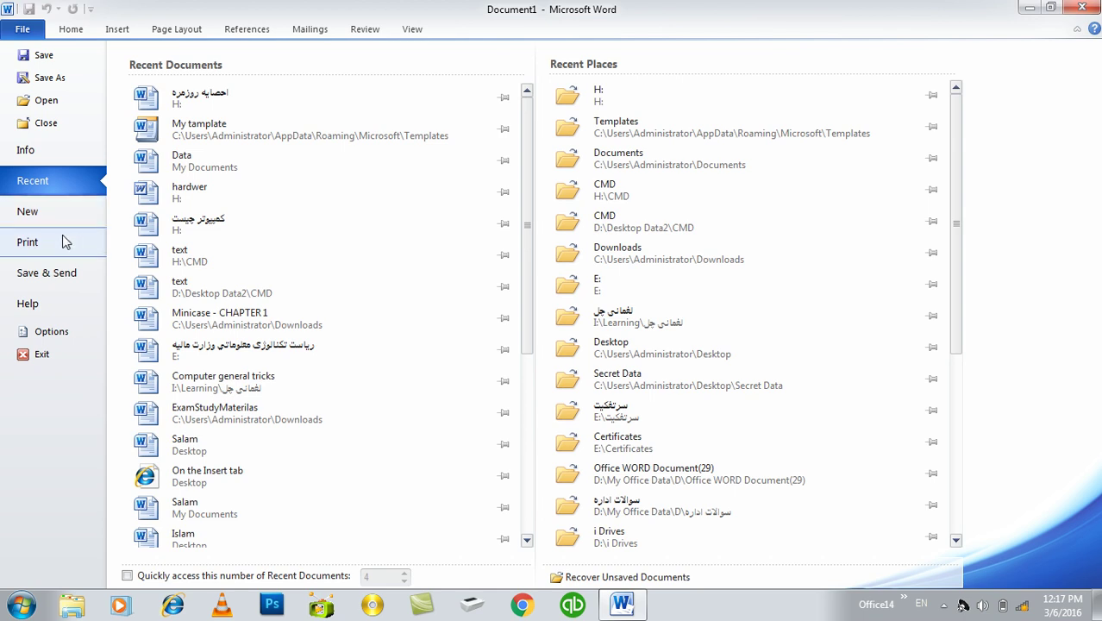
{"action": "key", "text": "Escape"}
{"action": "type", "text": "=rand(111)"}
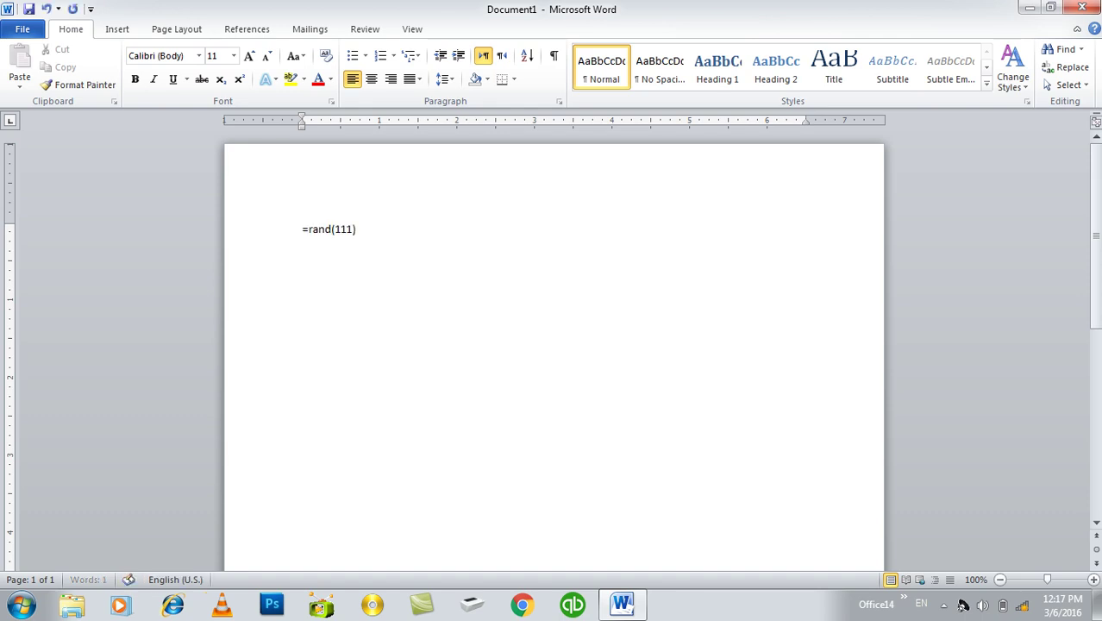
{"action": "key", "text": "Return"}
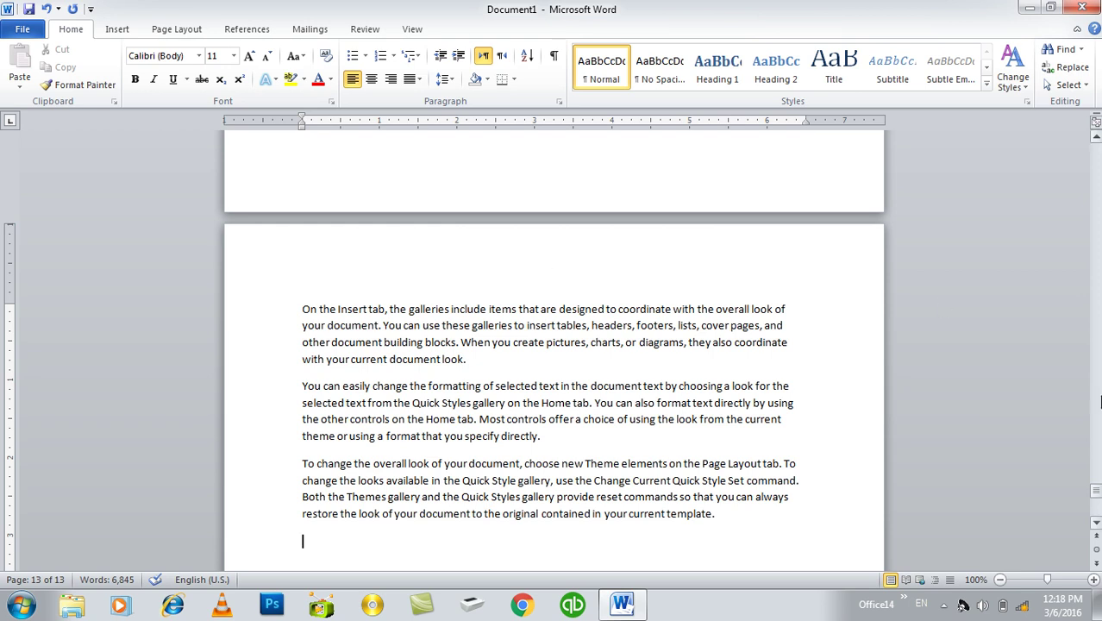
Return to the top of the document and place the cursor after the first paragraph.
{"action": "left_click", "coordinate": [1097, 493]}
{"action": "left_click_drag", "start_coordinate": [1098, 499], "coordinate": [1097, 138]}
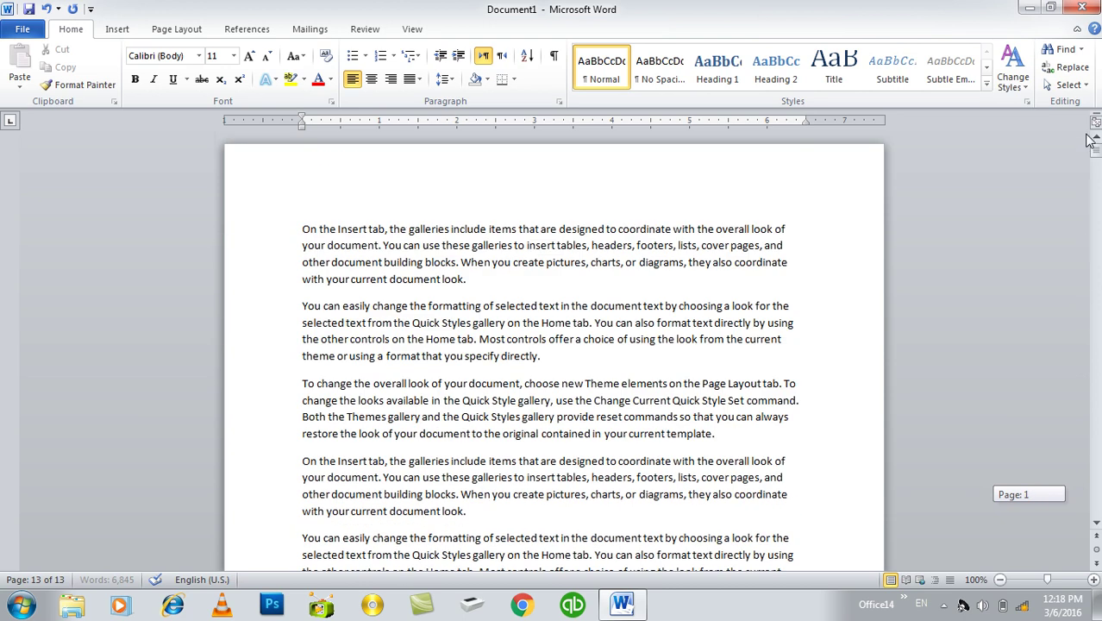
{"action": "left_click", "coordinate": [506, 285]}
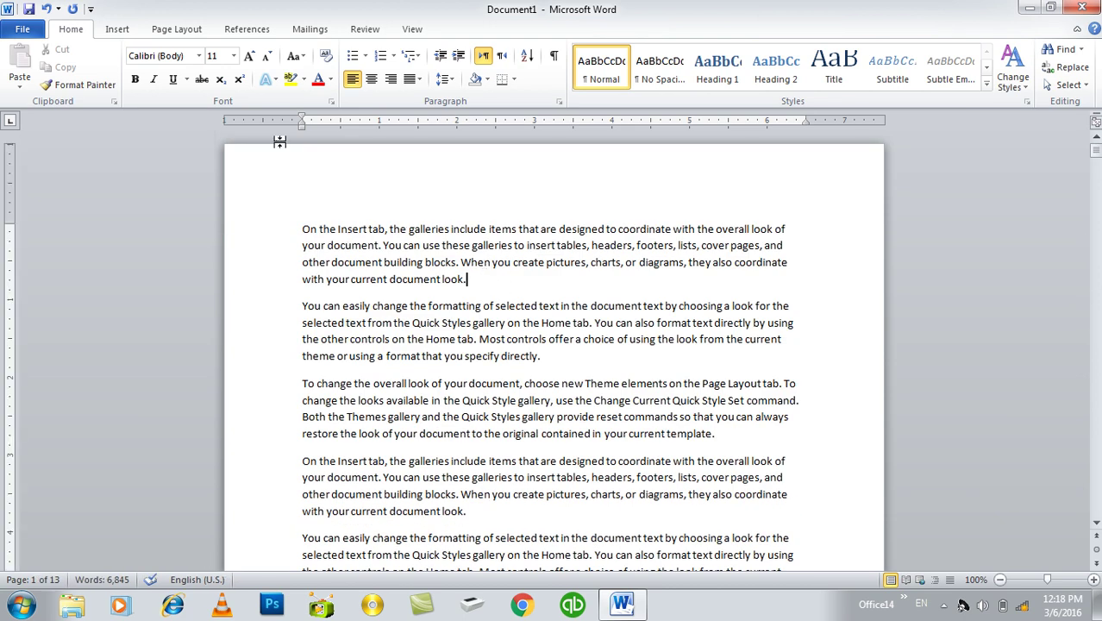
Show the Print page preview and drop down the list of available printers.
{"action": "left_click", "coordinate": [23, 30]}
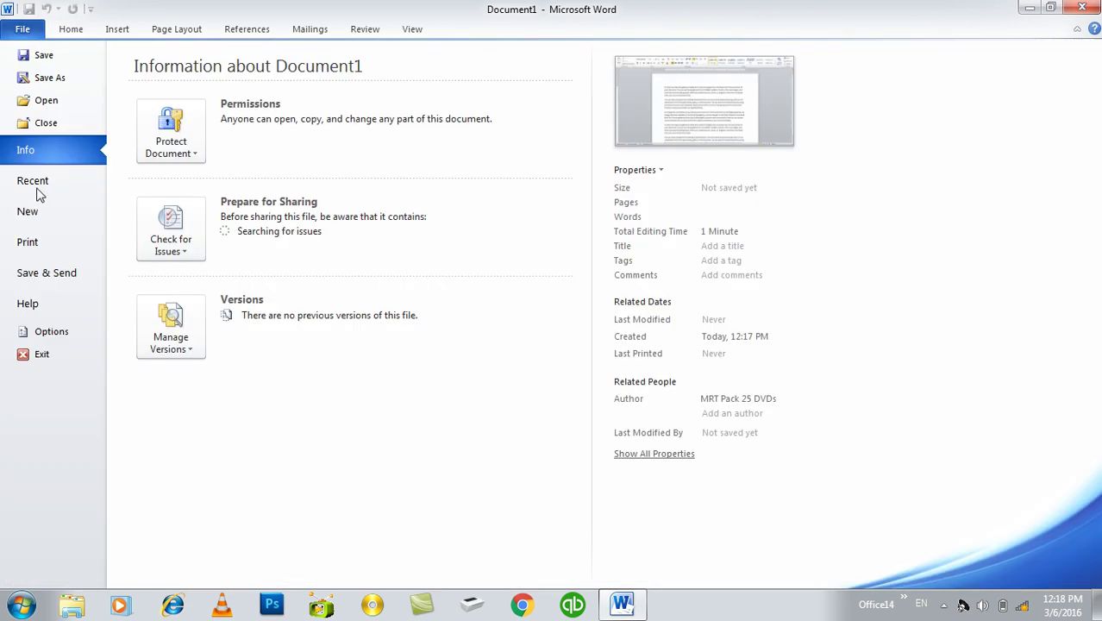
{"action": "left_click", "coordinate": [29, 242]}
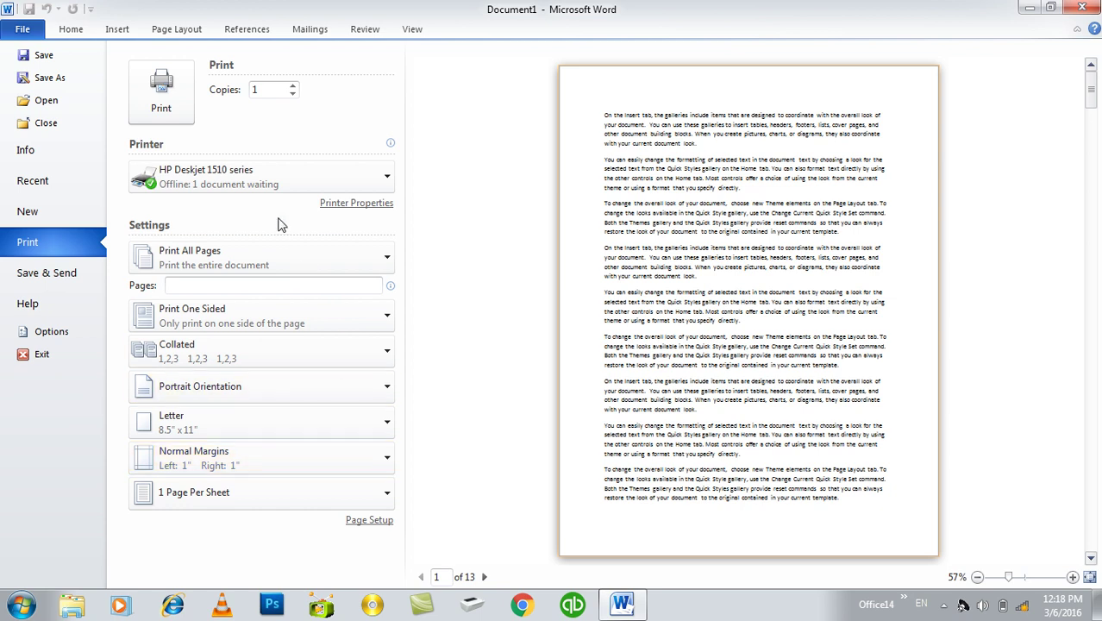
{"action": "left_click", "coordinate": [268, 188]}
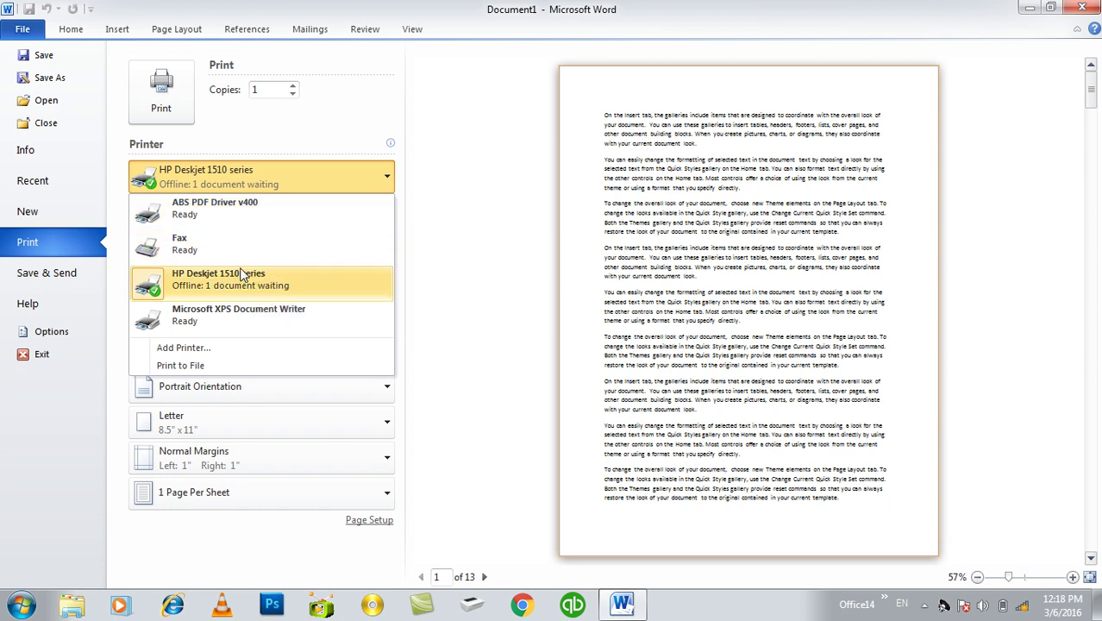
Keep HP Deskjet 1510 series as the printer and close the printer list.
{"action": "left_click", "coordinate": [250, 286]}
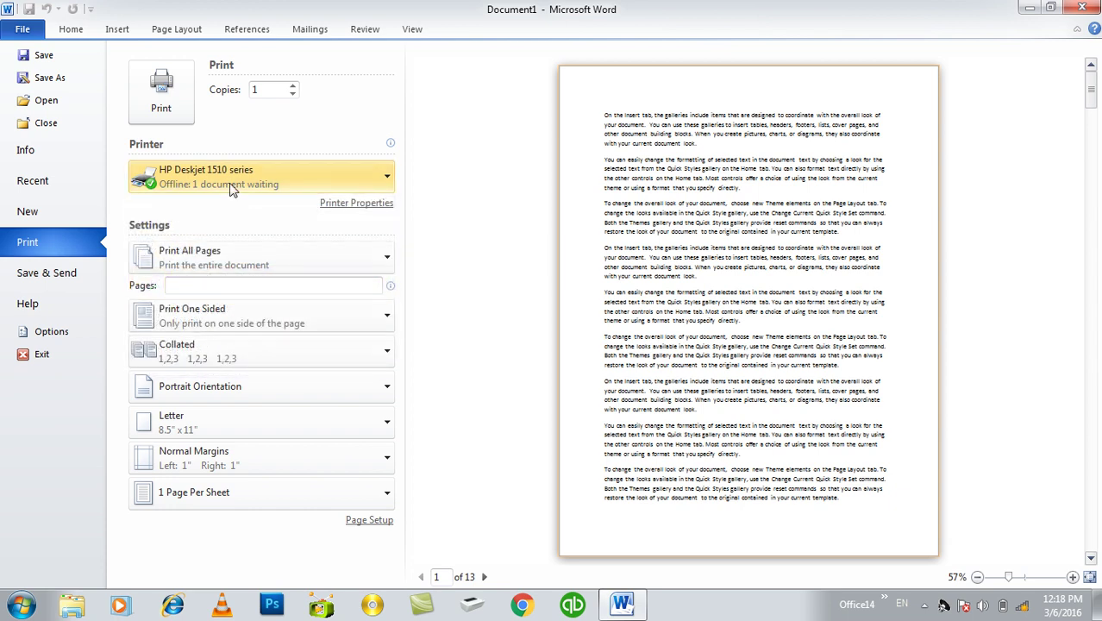
{"action": "left_click", "coordinate": [232, 188]}
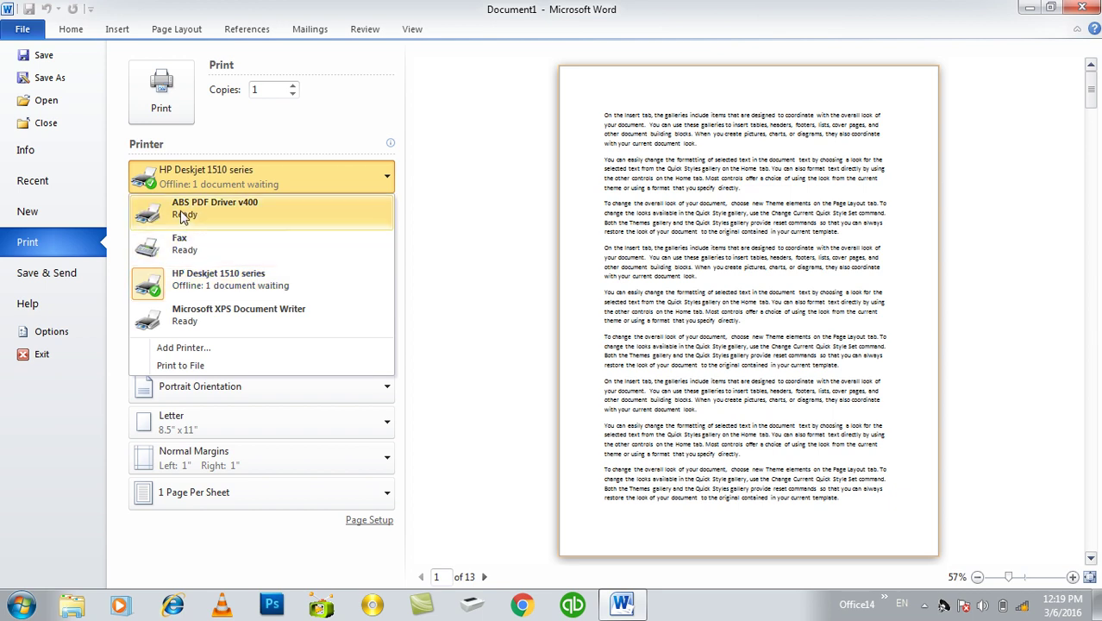
{"action": "left_click", "coordinate": [191, 293]}
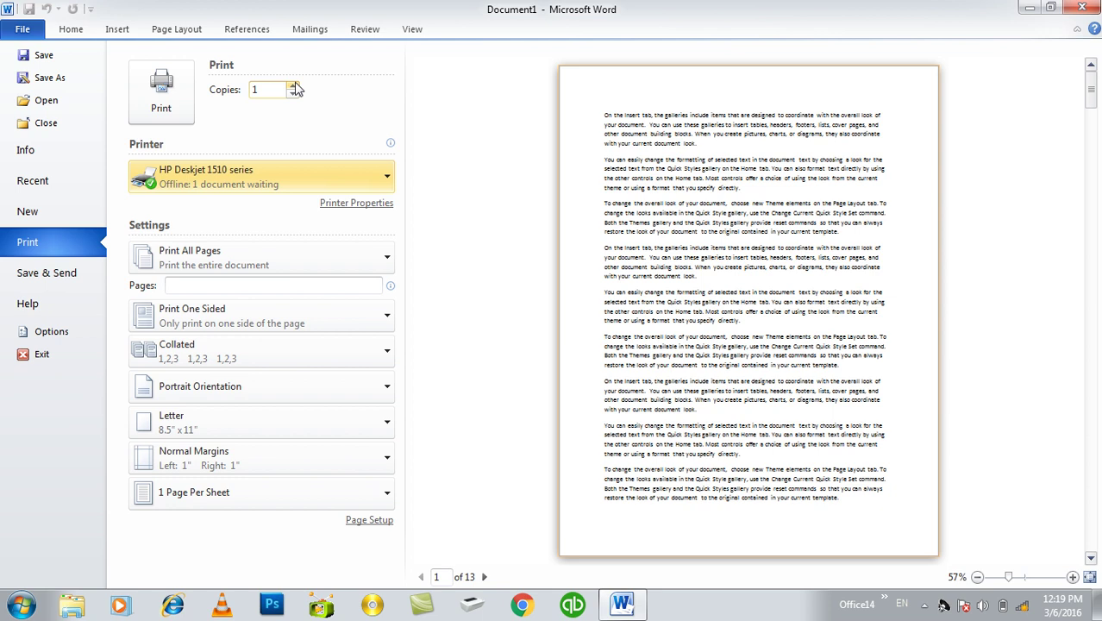
{"action": "left_click", "coordinate": [294, 85]}
{"action": "left_click", "coordinate": [294, 86]}
{"action": "left_click", "coordinate": [294, 85]}
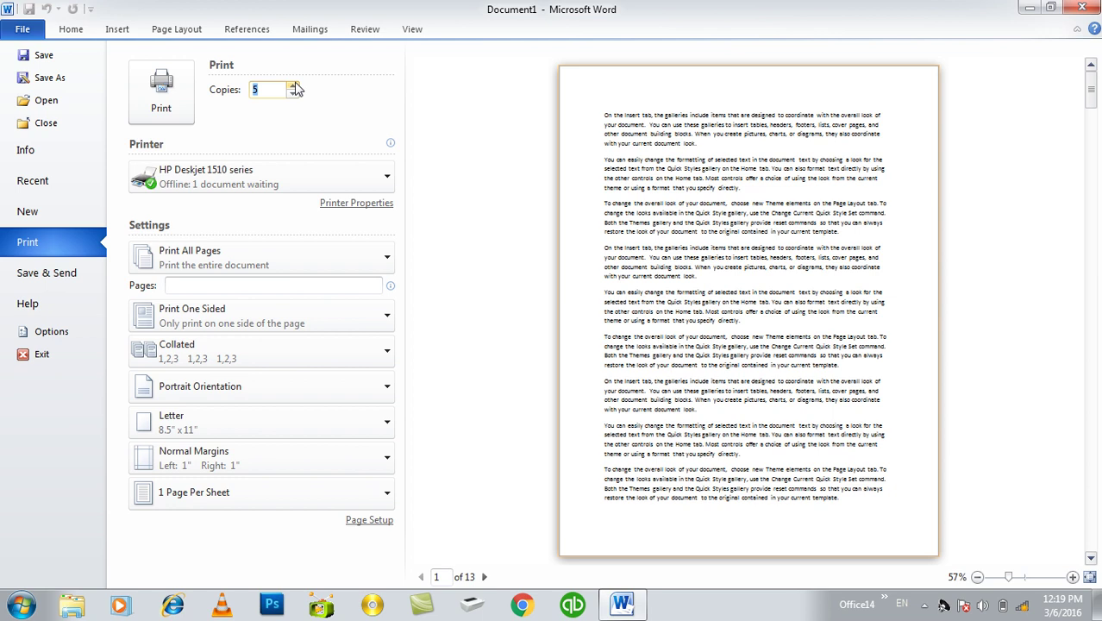
{"action": "type", "text": "1"}
Try page ranges 1-5 and 1,5,8,13, clear them, and return to the document printing all pages.
{"action": "left_click", "coordinate": [236, 285]}
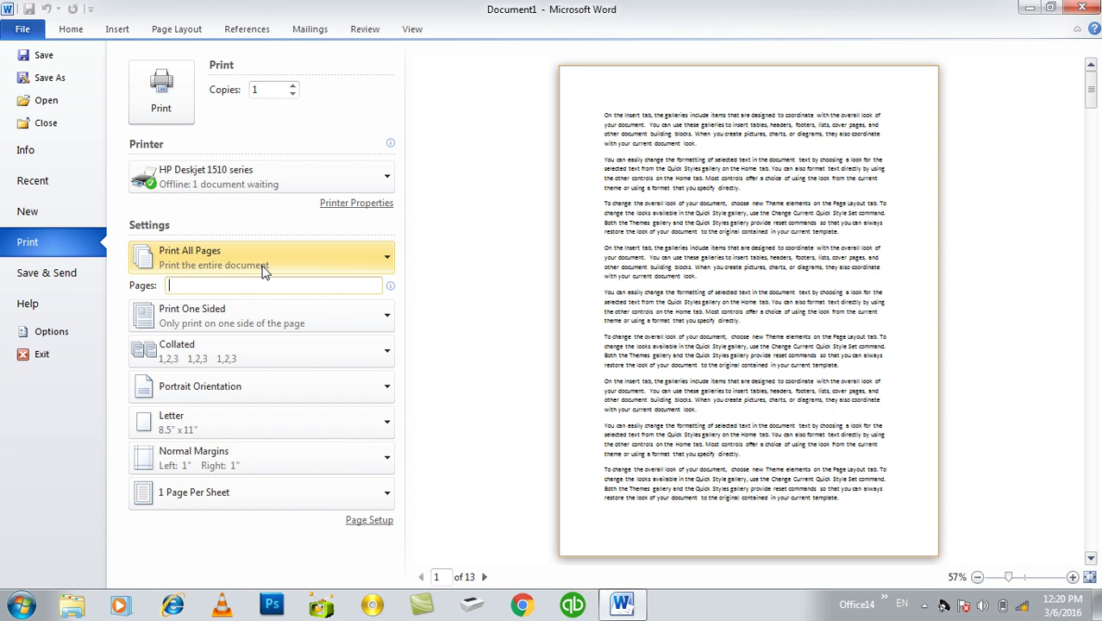
{"action": "type", "text": "1-5"}
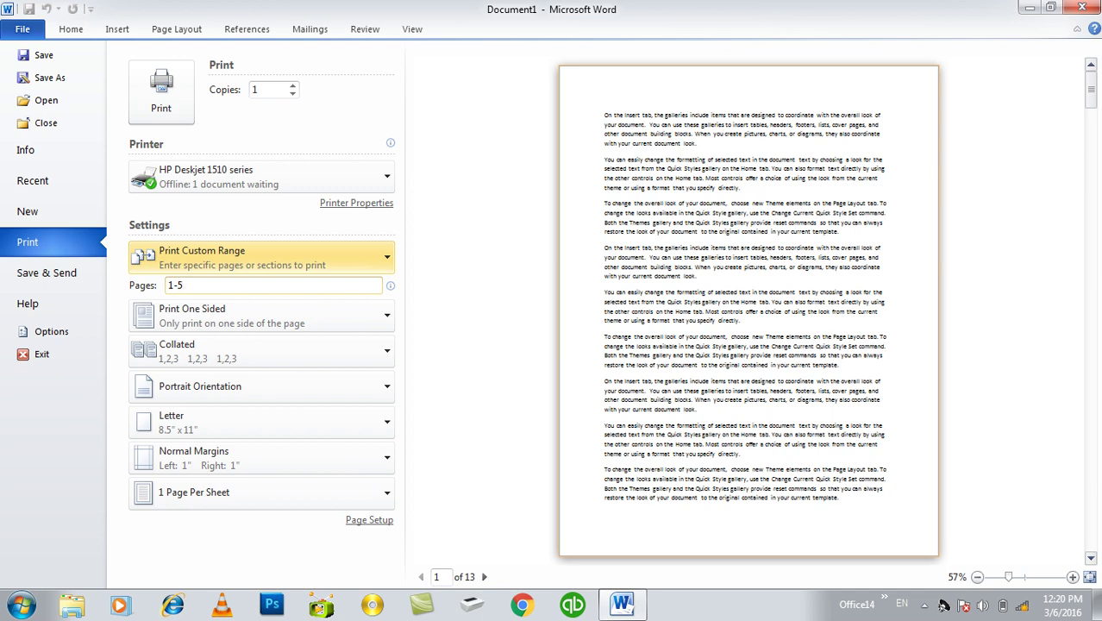
{"action": "key", "text": "BackSpace"}
{"action": "key", "text": "BackSpace"}
{"action": "key", "text": "BackSpace"}
{"action": "type", "text": "1,5,8,"}
{"action": "type", "text": "13"}
{"action": "key", "text": "BackSpace"}
{"action": "key", "text": "BackSpace"}
{"action": "key", "text": "BackSpace"}
{"action": "key", "text": "BackSpace"}
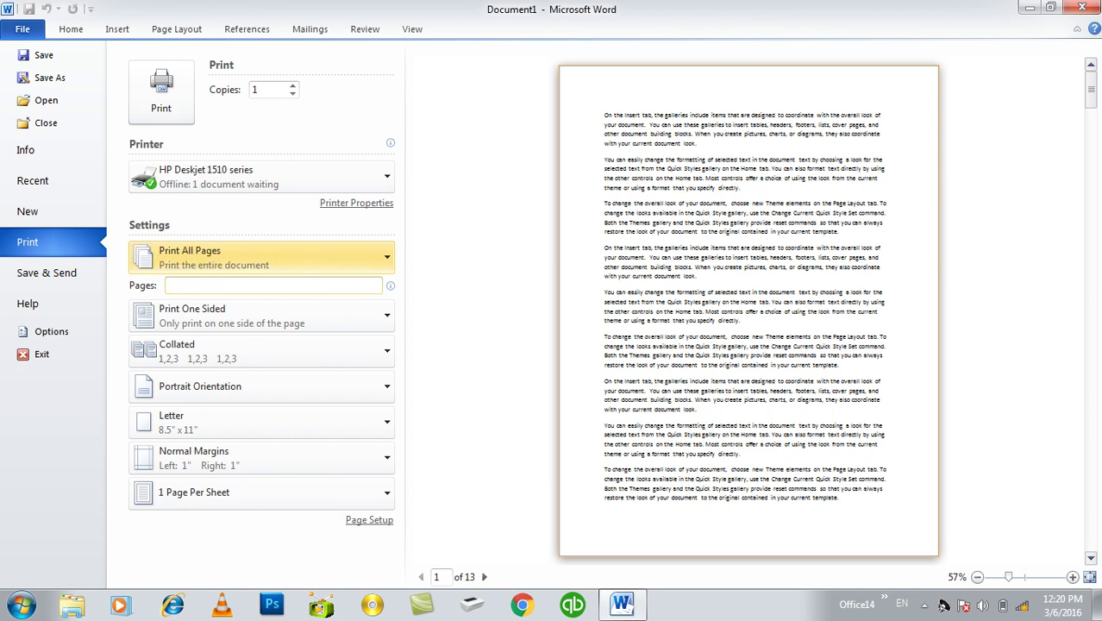
{"action": "left_click", "coordinate": [303, 272]}
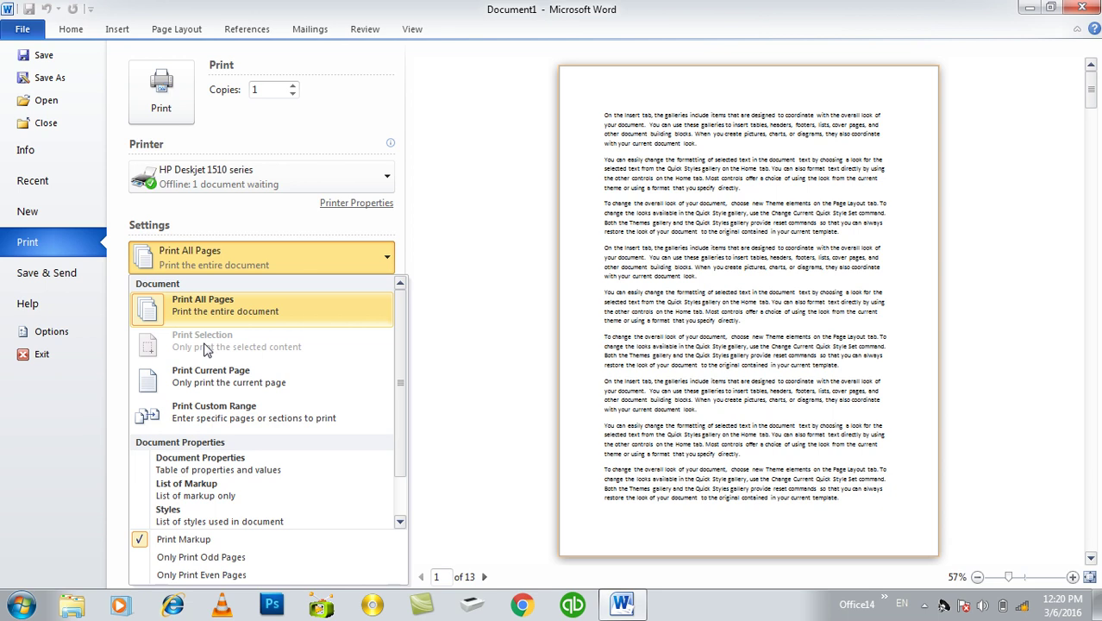
{"action": "key", "text": "Escape"}
{"action": "key", "text": "Escape"}
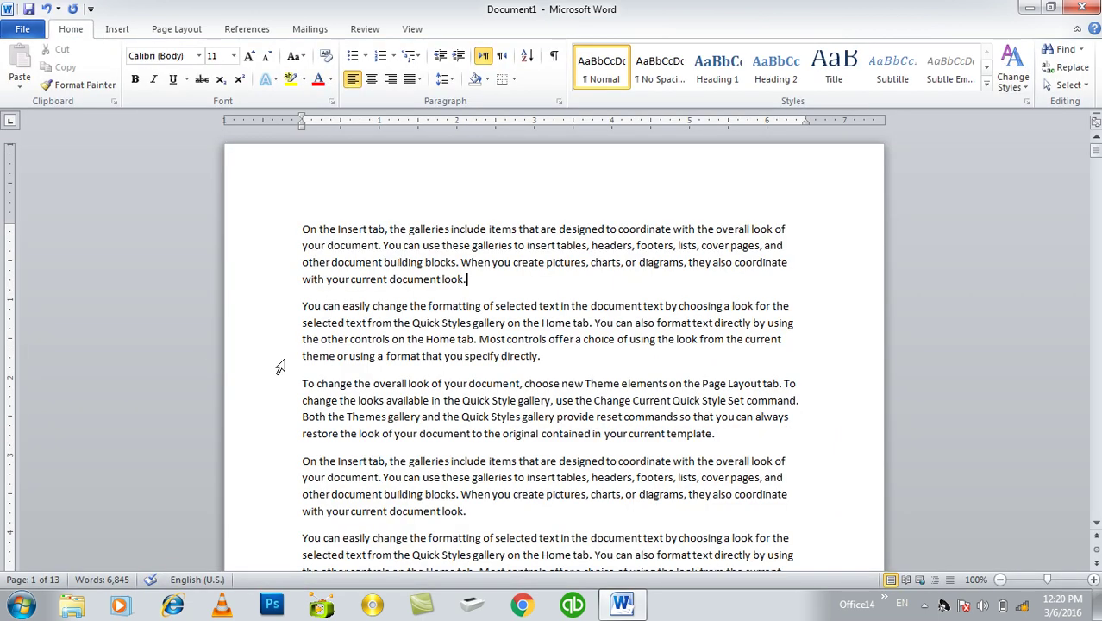
Select the paragraphs near the top of page 1 and open print settings with Ctrl+P.
{"action": "mouse_move", "coordinate": [716, 434]}
{"action": "left_mouse_down"}
{"action": "mouse_move", "coordinate": [380, 267]}
{"action": "mouse_move", "coordinate": [312, 308]}
{"action": "left_mouse_up"}
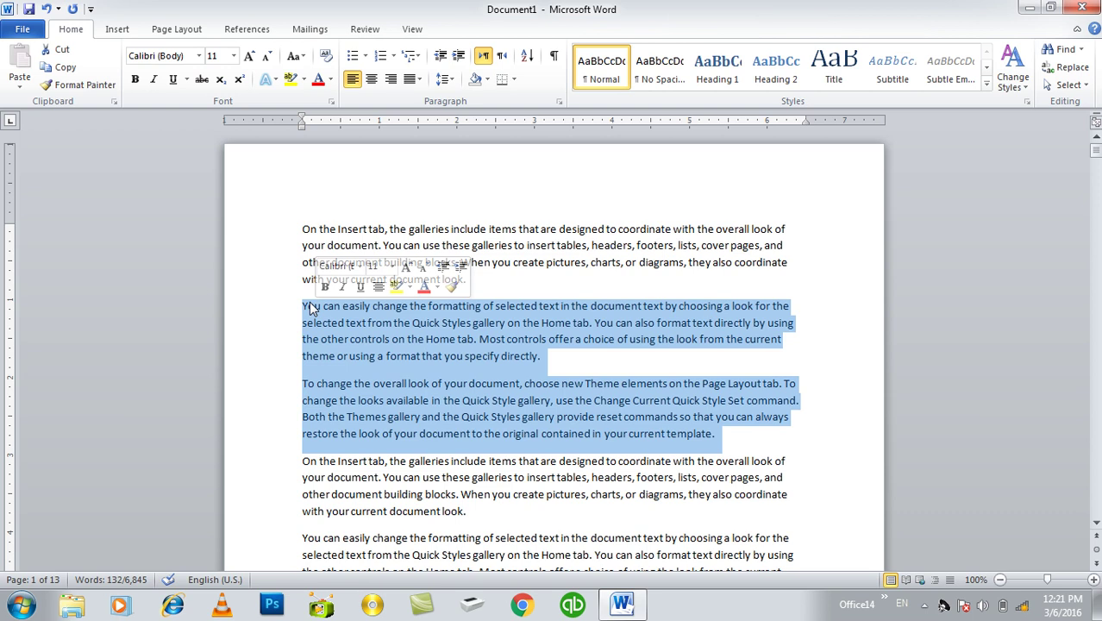
{"action": "key", "text": "ctrl+p"}
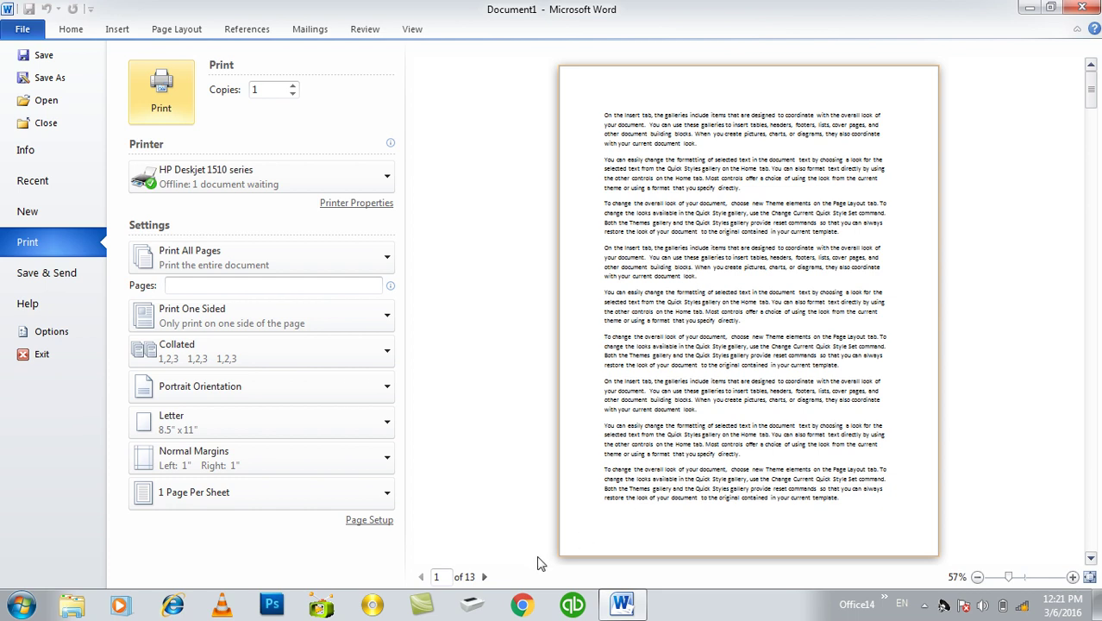
Set the print range to Print Selection and leave the Print page.
{"action": "left_click", "coordinate": [277, 250]}
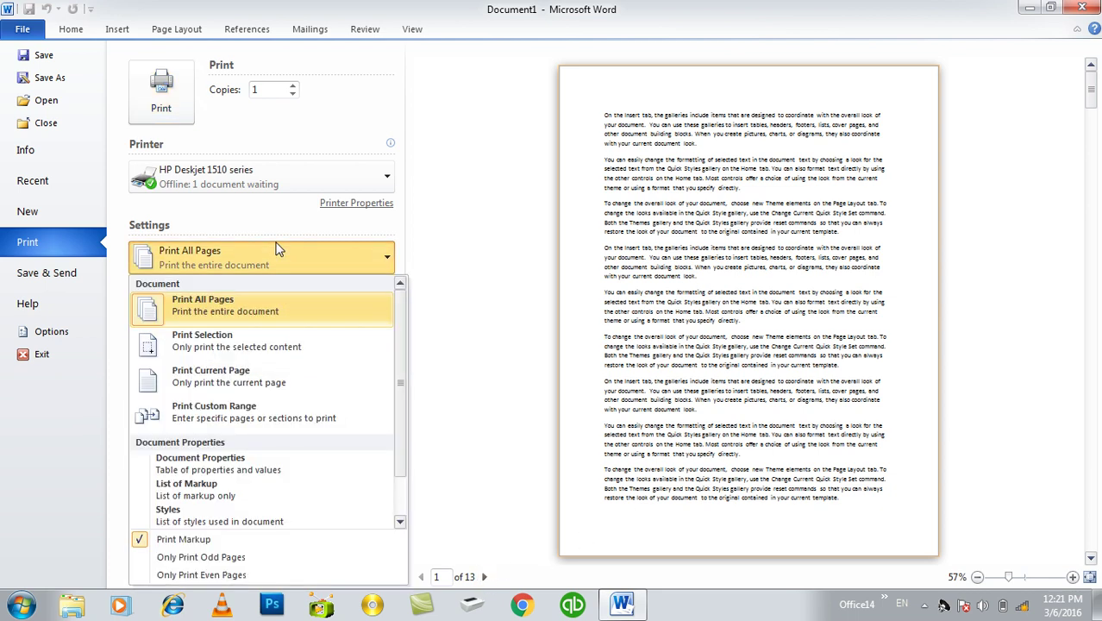
{"action": "left_click", "coordinate": [251, 347]}
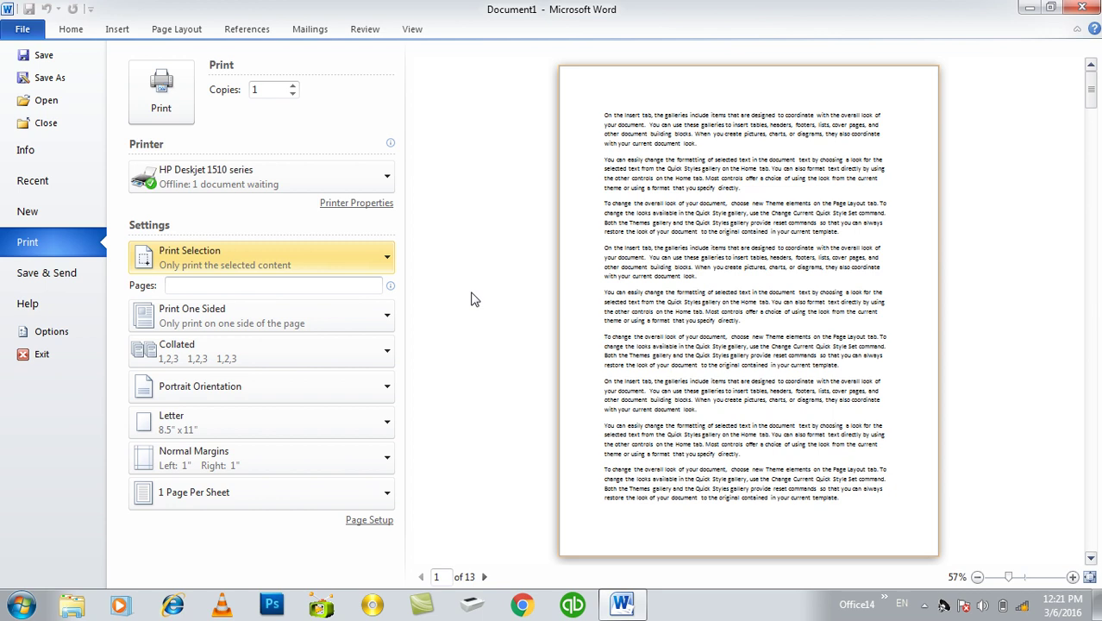
{"action": "left_click", "coordinate": [316, 264]}
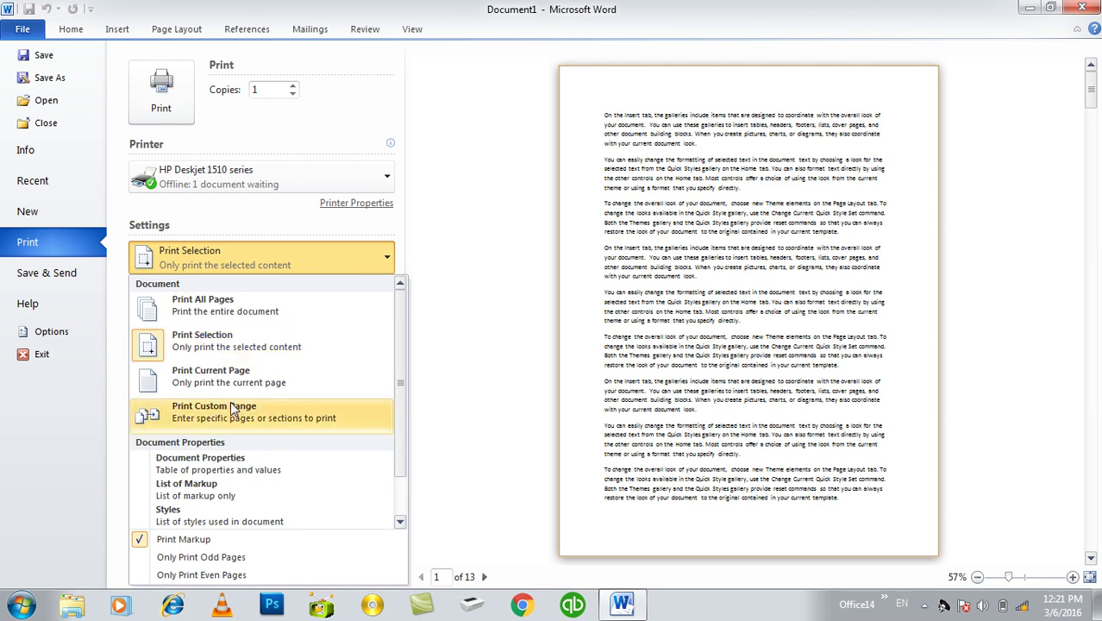
{"action": "key", "text": "Escape"}
{"action": "key", "text": "Escape"}
Scroll down and click in the text to clear the selection.
{"action": "scroll", "coordinate": [541, 379], "scroll_direction": "down", "scroll_amount": 5}
{"action": "scroll", "coordinate": [542, 380], "scroll_direction": "down", "scroll_amount": 5}
{"action": "scroll", "coordinate": [552, 379], "scroll_direction": "down", "scroll_amount": 3}
{"action": "left_click", "coordinate": [556, 384]}
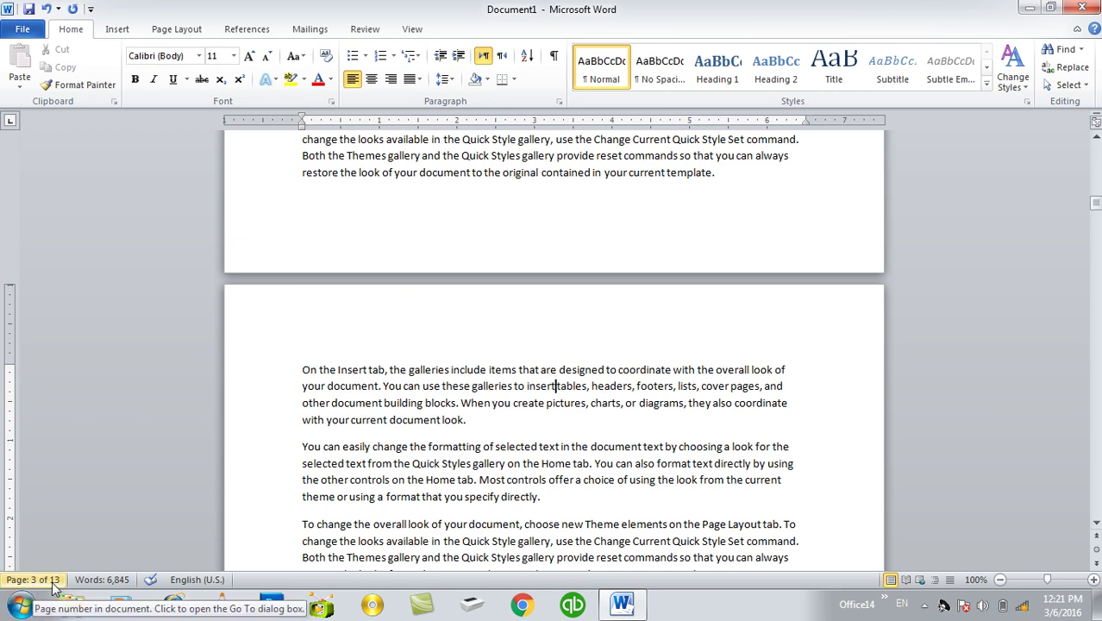
Reopen print settings, choose Print Custom Range, then switch to the Info page.
{"action": "left_click", "coordinate": [340, 446]}
{"action": "key", "text": "ctrl+p"}
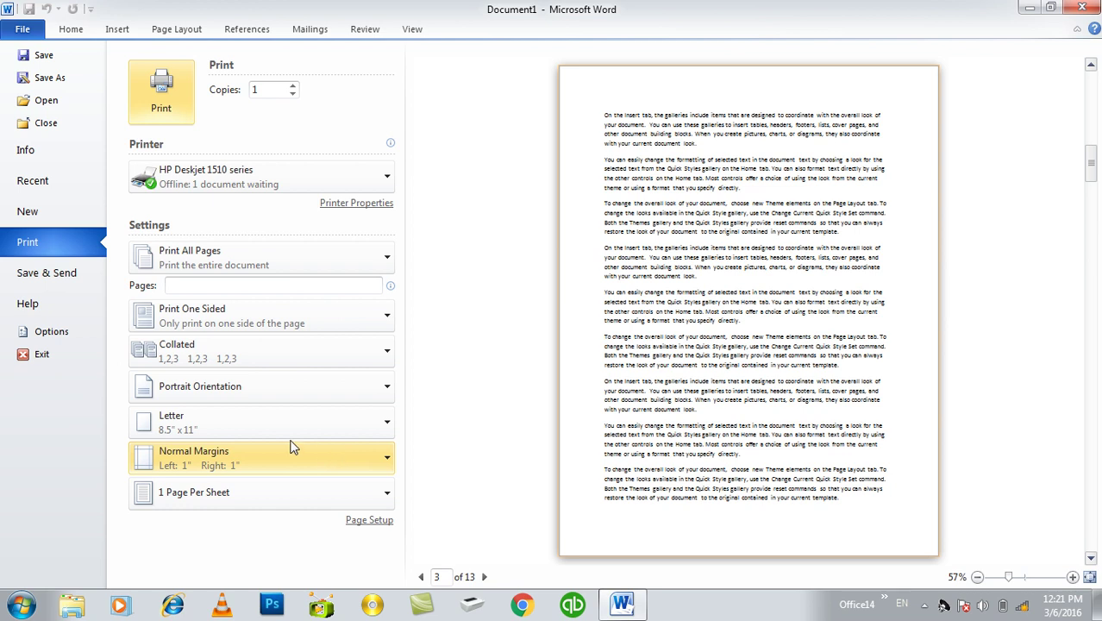
{"action": "left_click", "coordinate": [278, 258]}
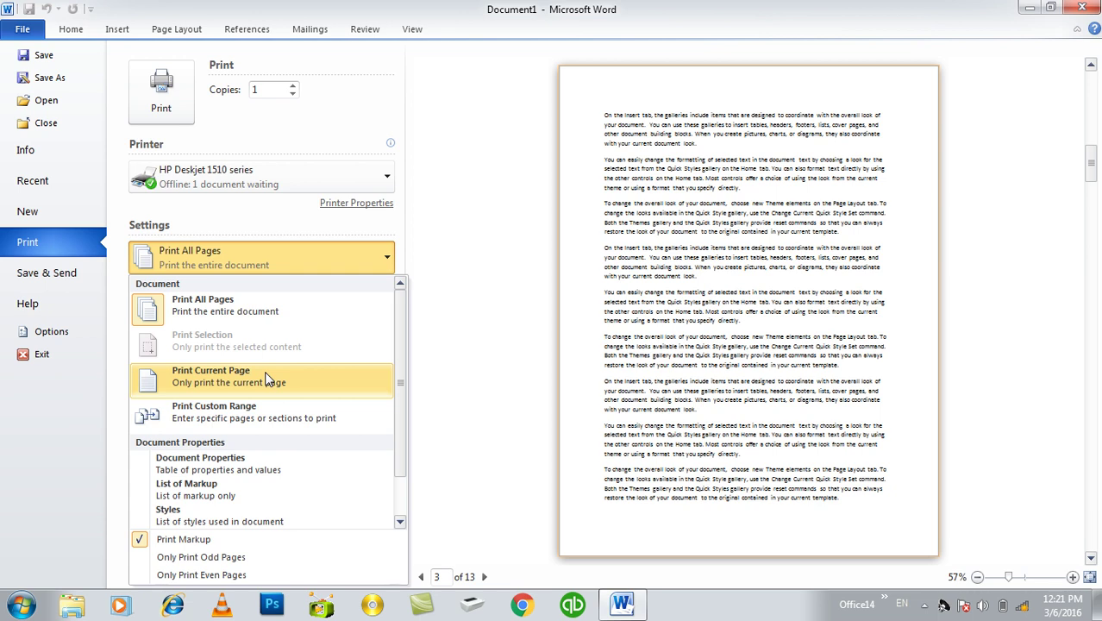
{"action": "left_click", "coordinate": [224, 414]}
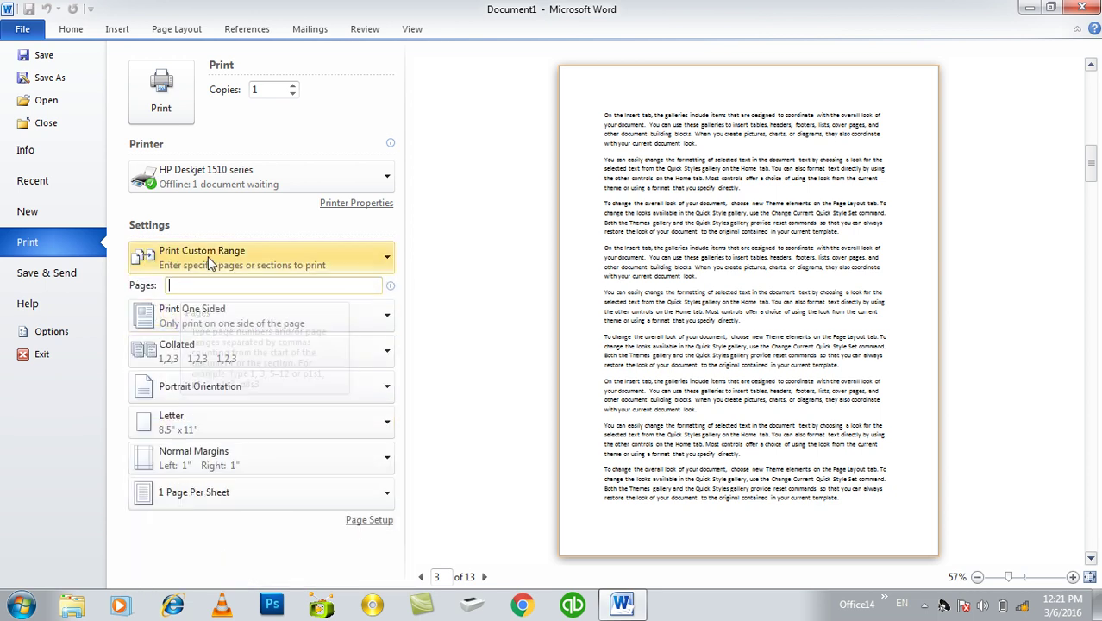
{"action": "left_click", "coordinate": [207, 256]}
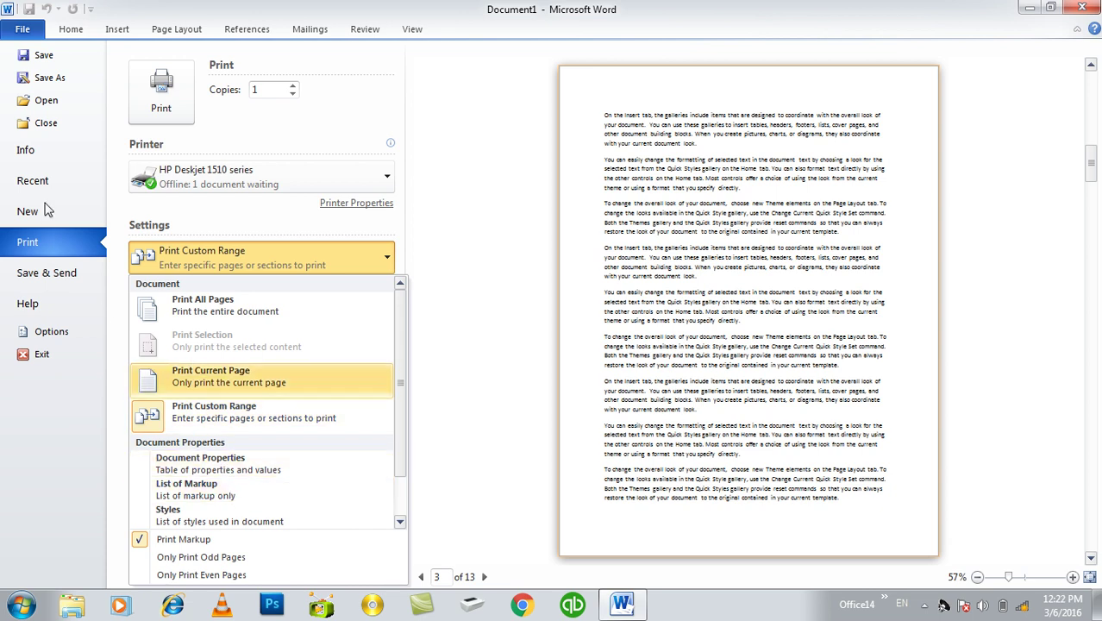
{"action": "left_click", "coordinate": [41, 152]}
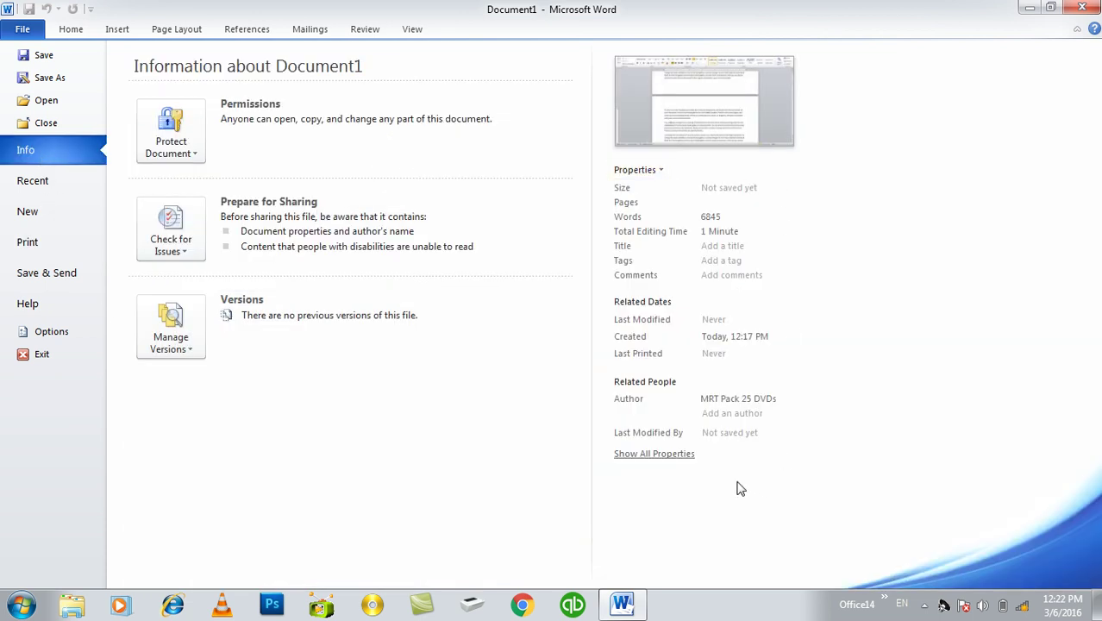
Return to the Print page and show the print range choices.
{"action": "left_click", "coordinate": [74, 252]}
{"action": "left_click", "coordinate": [288, 259]}
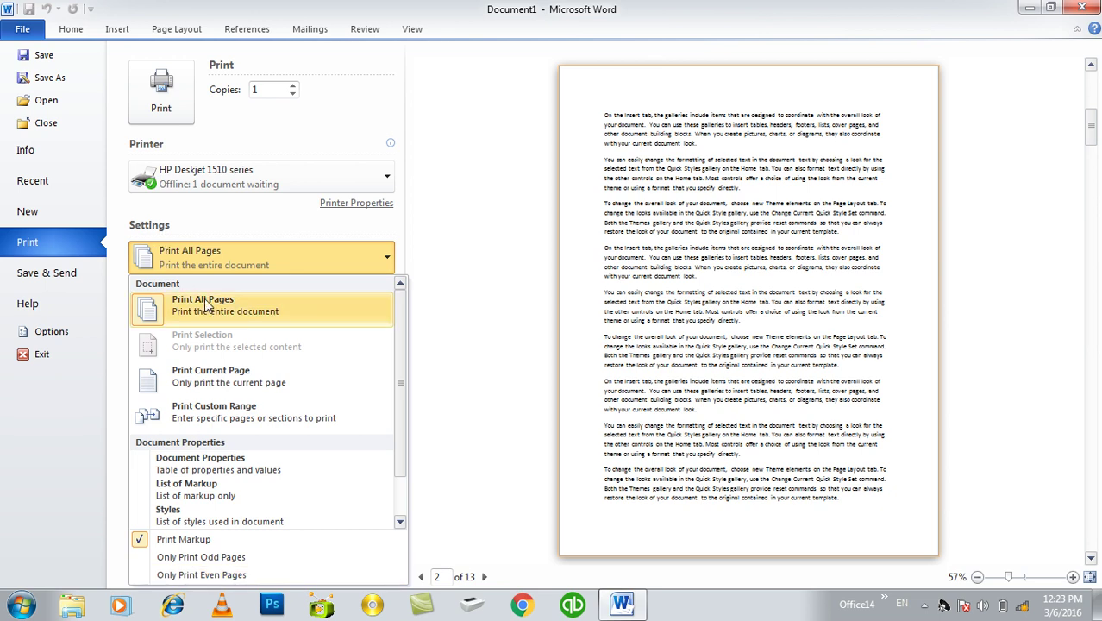
Keep Print All Pages as the print range and close the dropdown.
{"action": "left_click", "coordinate": [207, 262]}
{"action": "left_click", "coordinate": [211, 261]}
{"action": "left_click", "coordinate": [229, 311]}
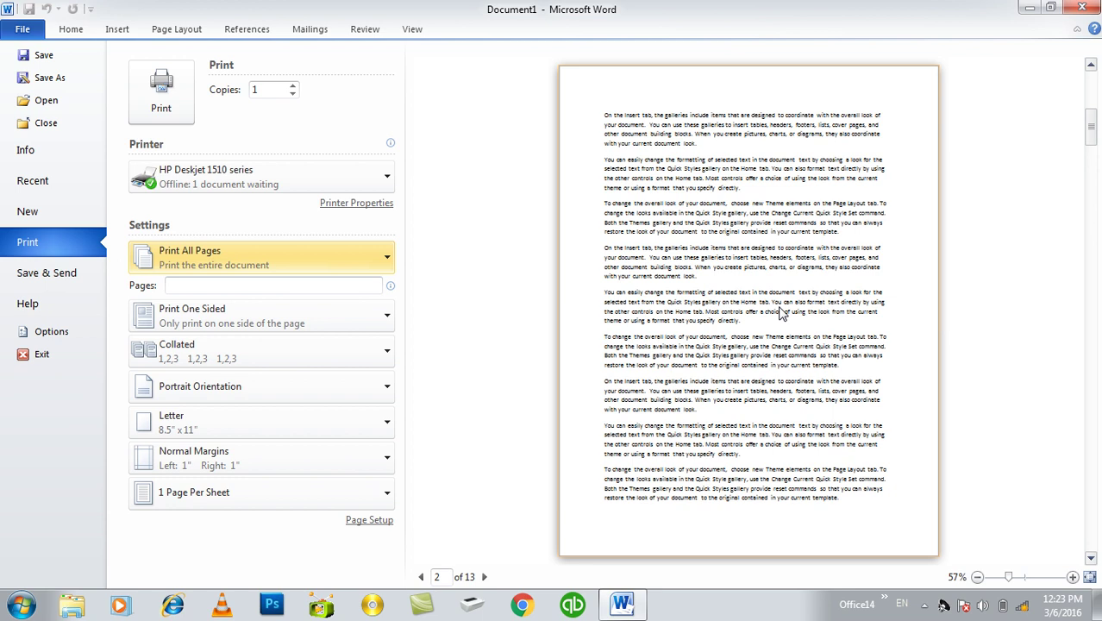
{"action": "left_click", "coordinate": [182, 320]}
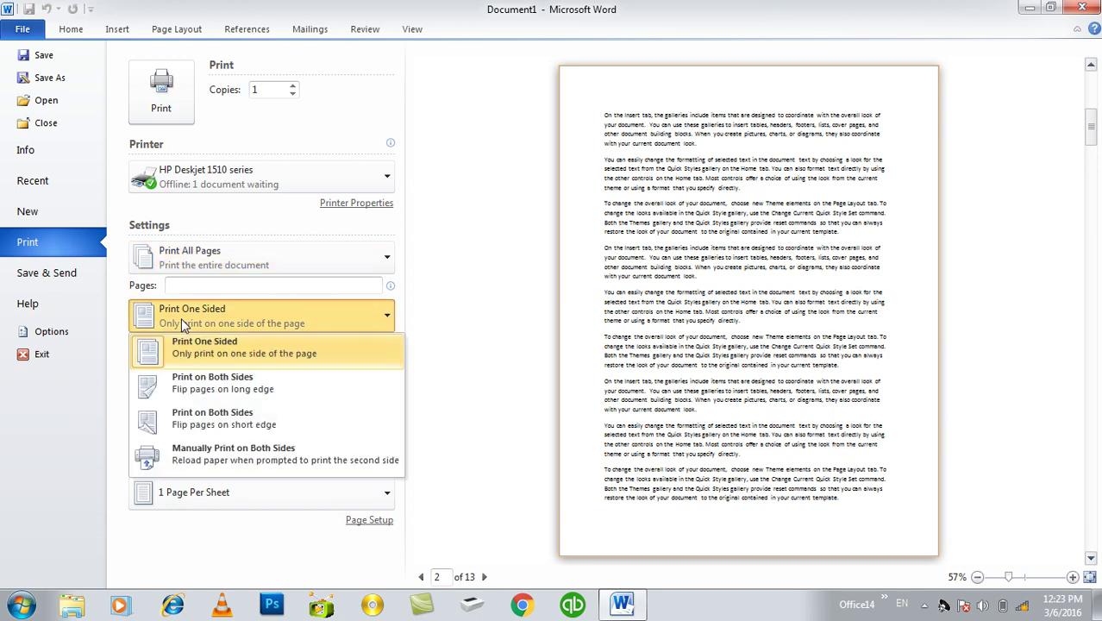
{"action": "left_click", "coordinate": [216, 390]}
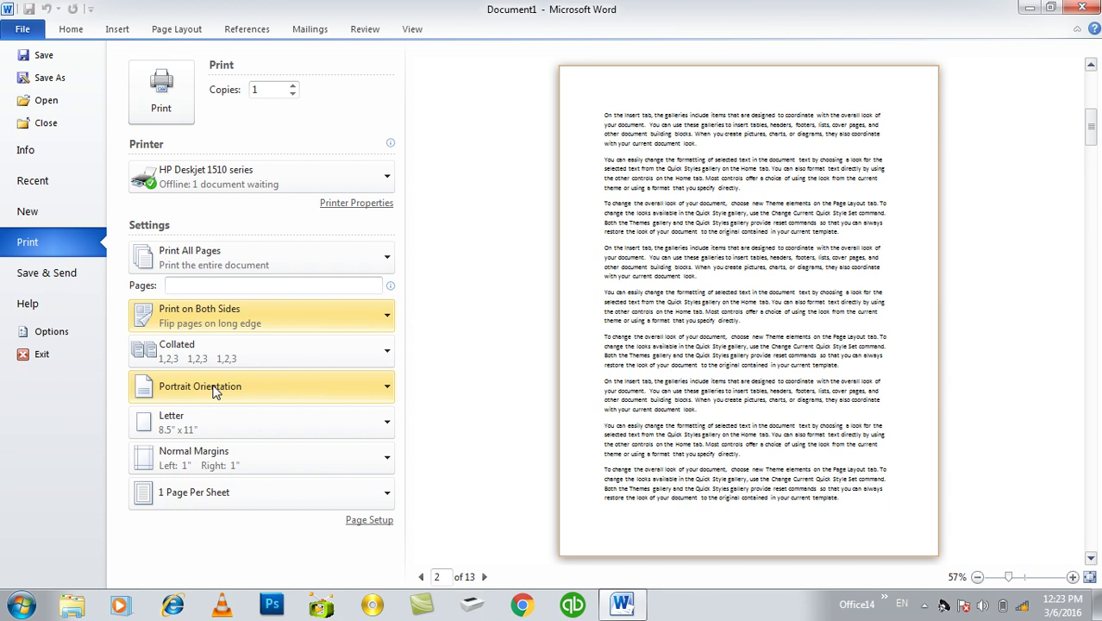
{"action": "left_click", "coordinate": [233, 313]}
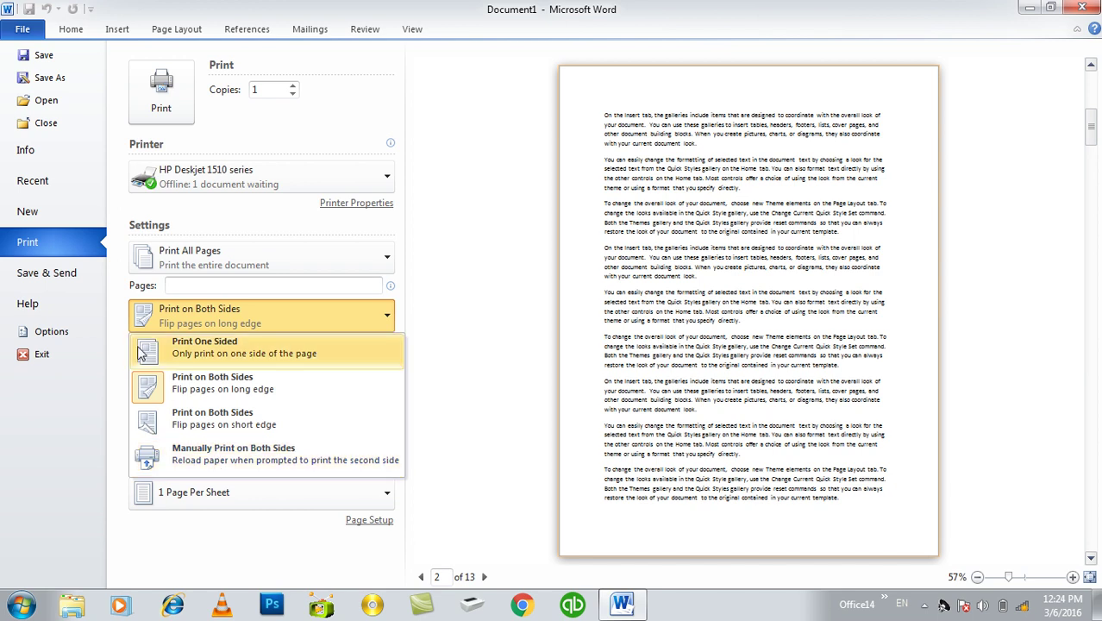
{"action": "left_click", "coordinate": [204, 319]}
{"action": "left_click", "coordinate": [205, 321]}
{"action": "left_click", "coordinate": [217, 357]}
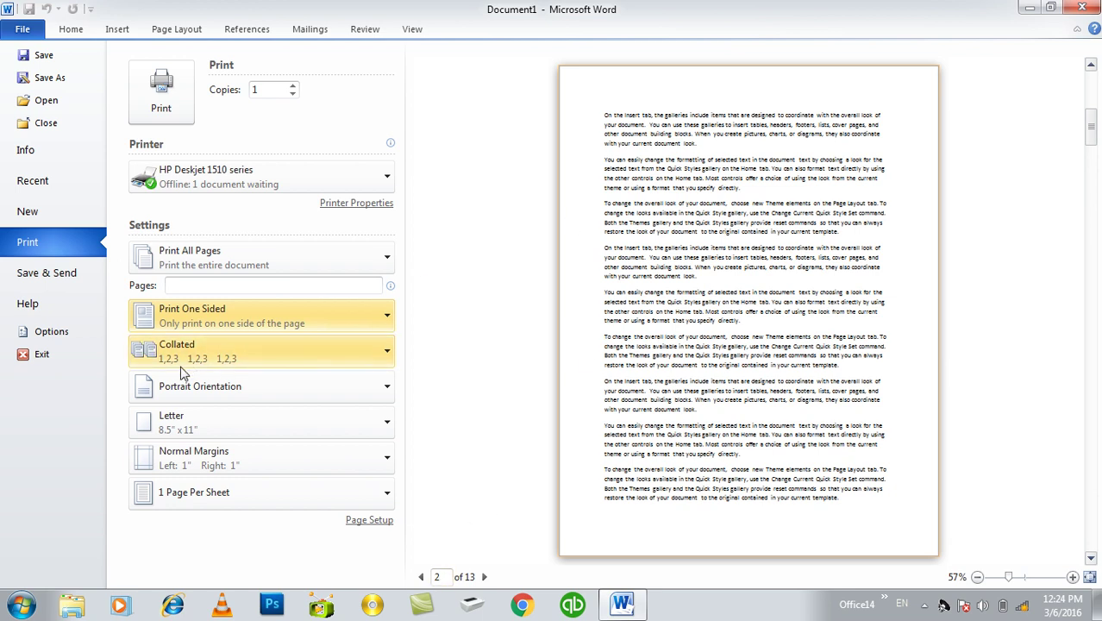
Raise the copy count to 3 and limit printing to the custom page range 1-4.
{"action": "left_click", "coordinate": [181, 360]}
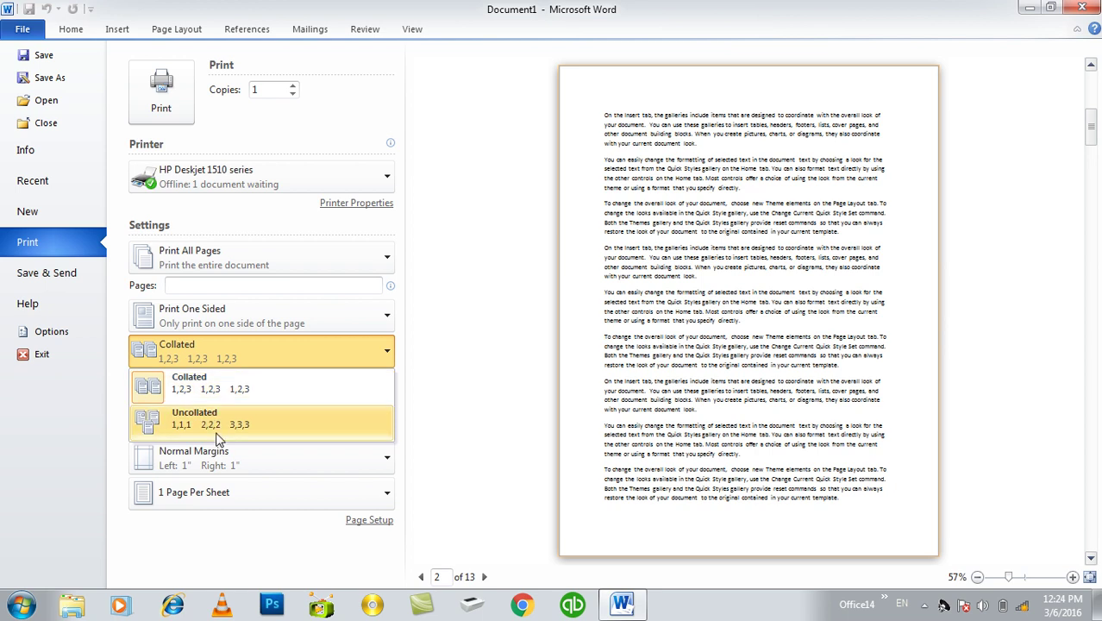
{"action": "left_click", "coordinate": [293, 86]}
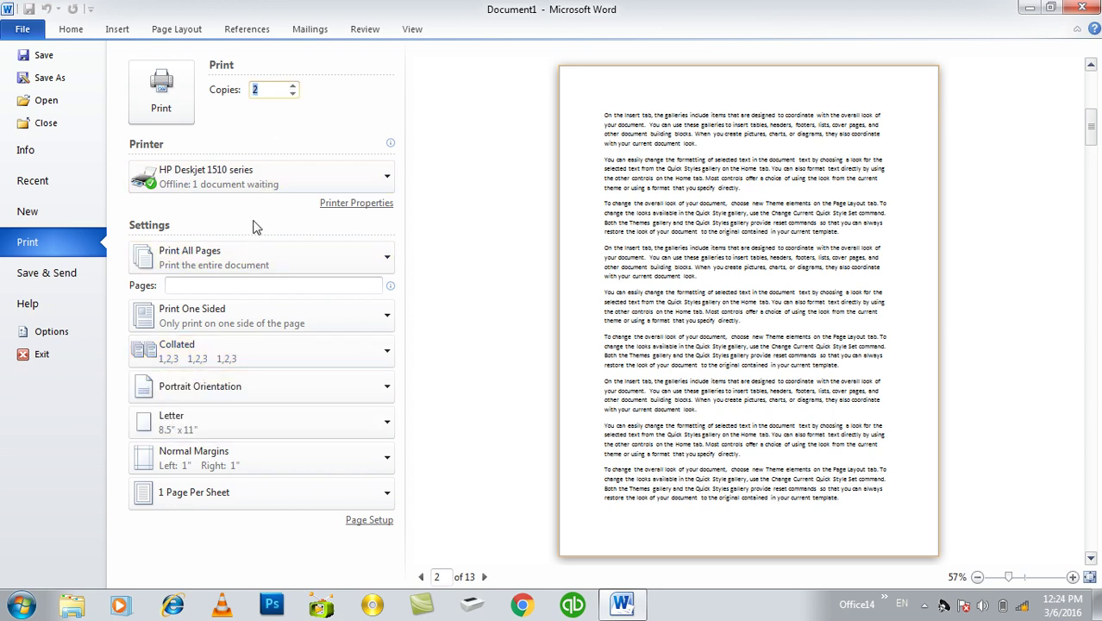
{"action": "left_click", "coordinate": [293, 86]}
{"action": "left_click", "coordinate": [204, 288]}
{"action": "type", "text": "1-4"}
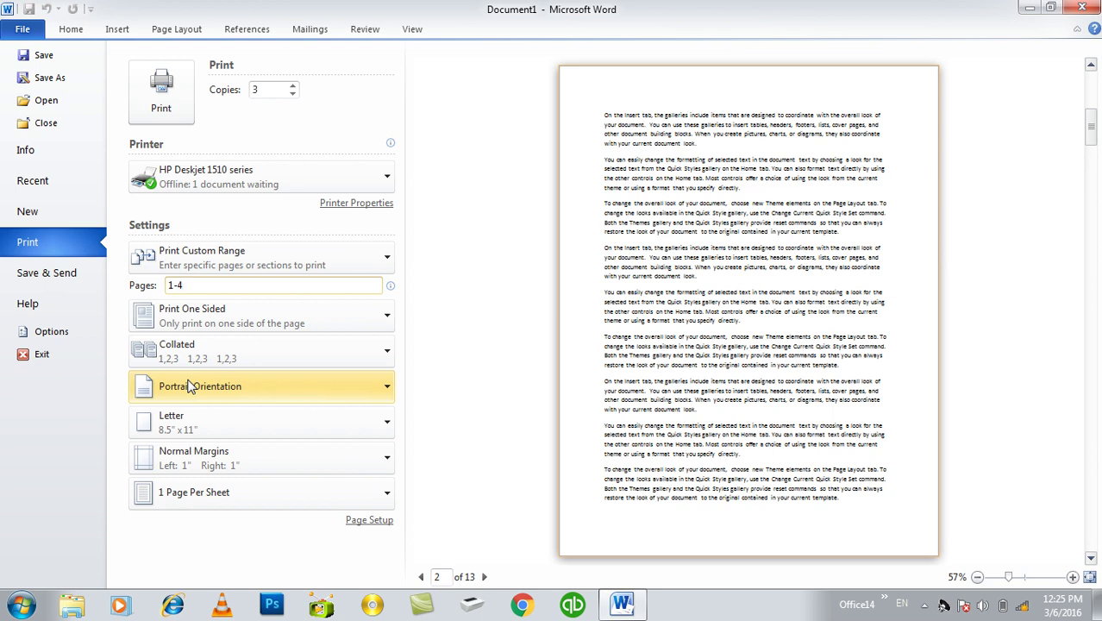
Try Uncollated printing, then switch back to Collated (1,2,3).
{"action": "left_click", "coordinate": [190, 351]}
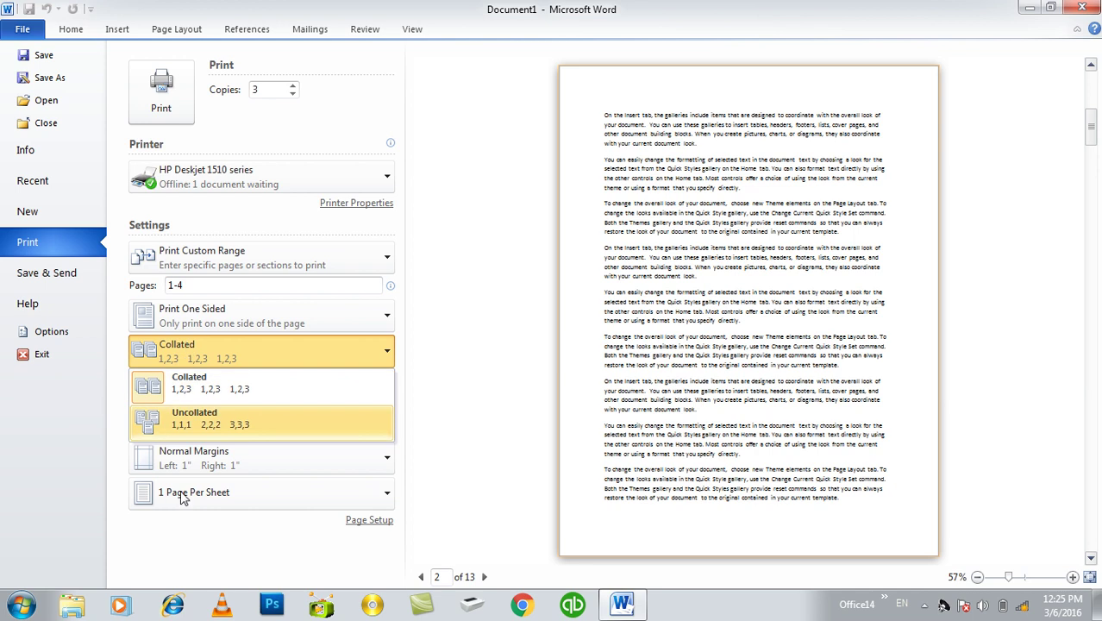
{"action": "left_click", "coordinate": [190, 423]}
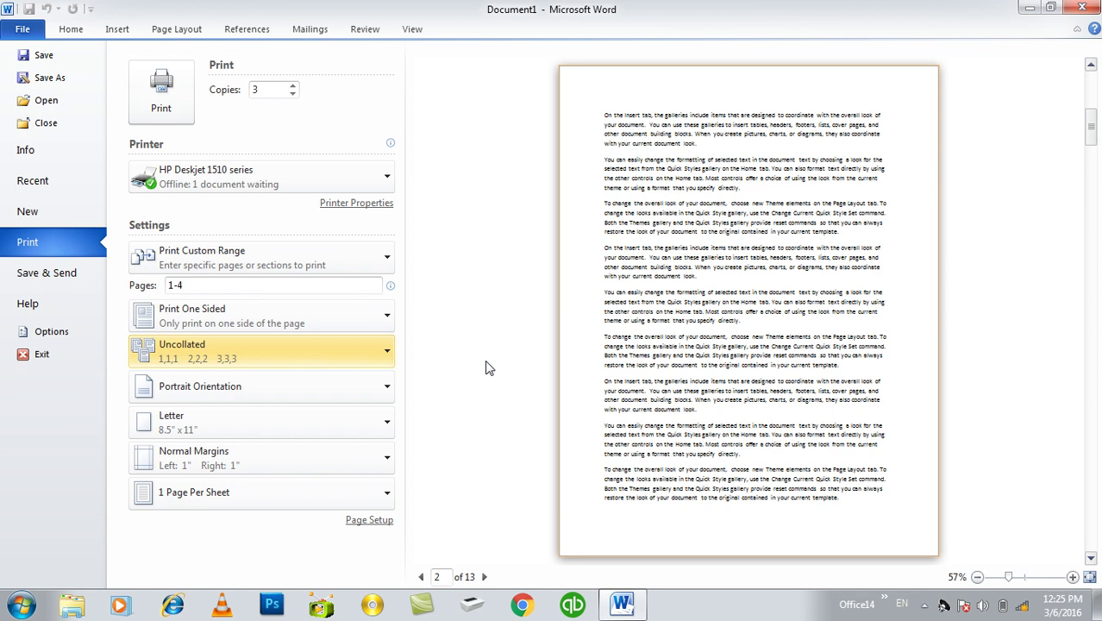
{"action": "left_click", "coordinate": [190, 355]}
{"action": "left_click", "coordinate": [203, 389]}
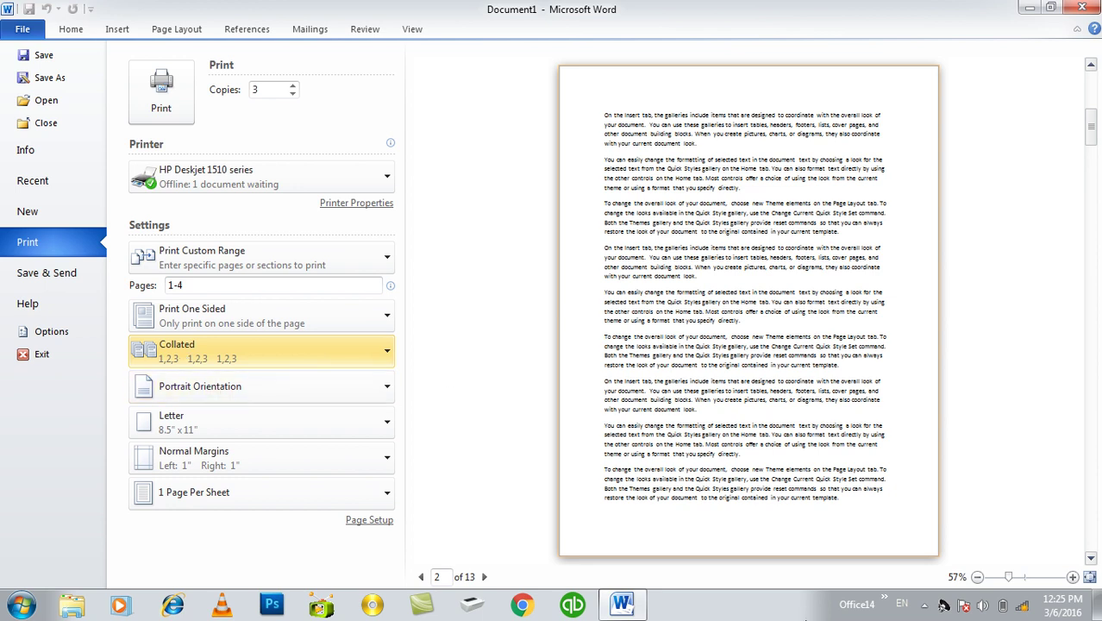
Preview the pages in Landscape Orientation, then return to Portrait Orientation.
{"action": "left_click", "coordinate": [302, 402]}
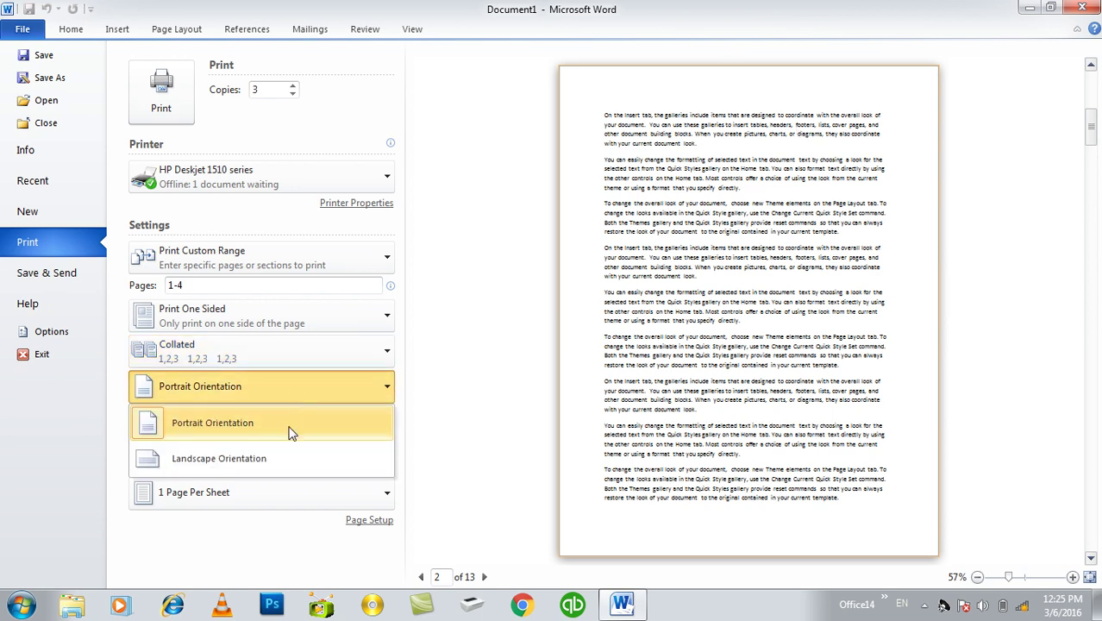
{"action": "left_click", "coordinate": [267, 466]}
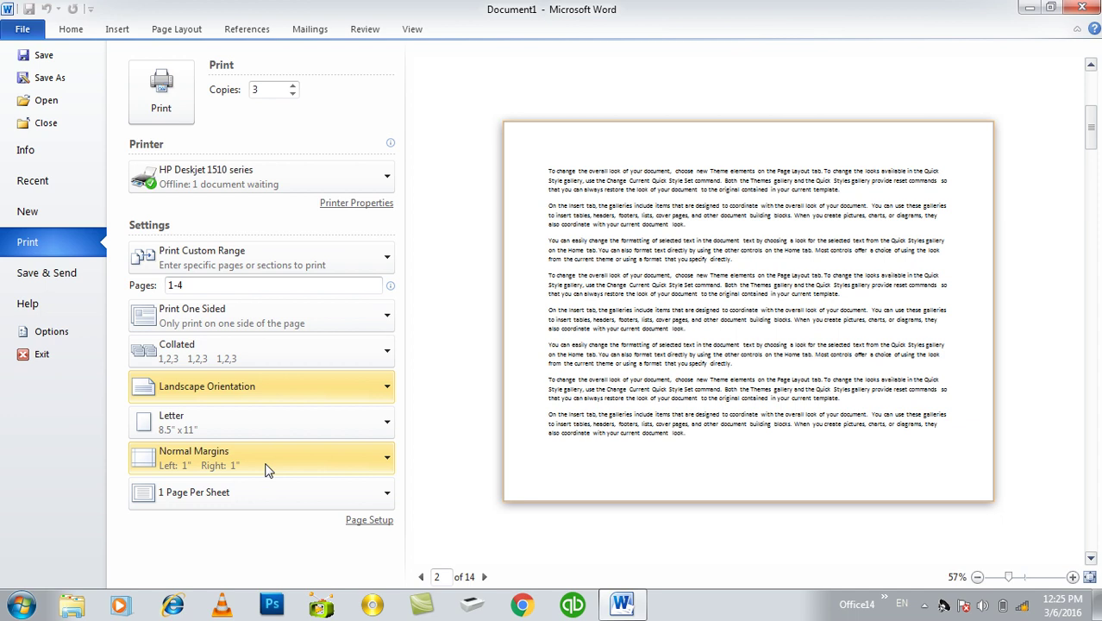
{"action": "left_click", "coordinate": [222, 376]}
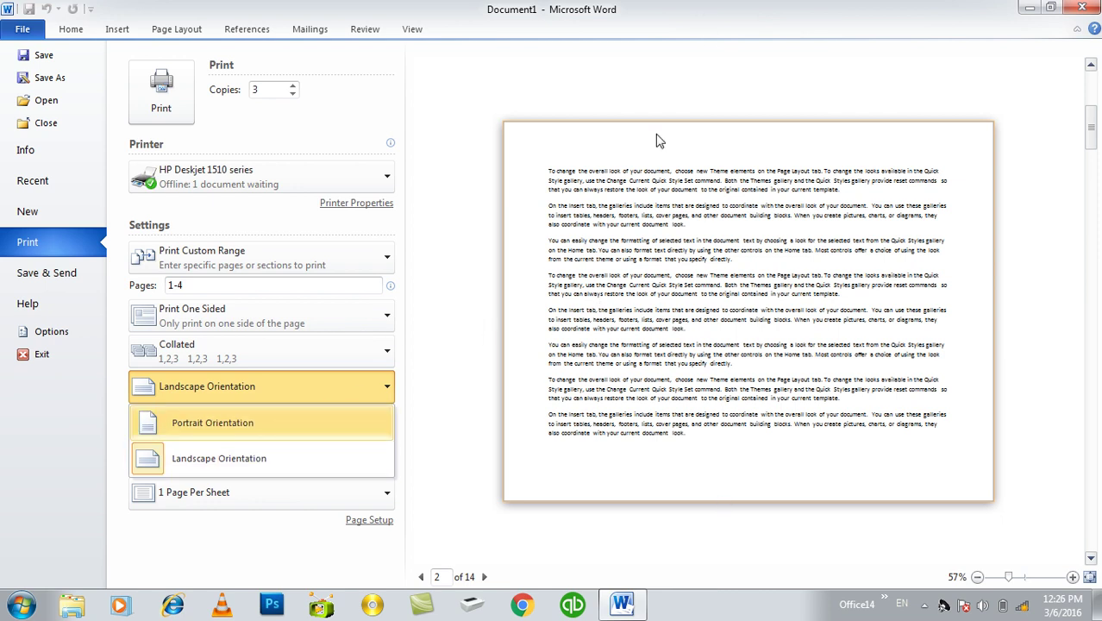
{"action": "left_click", "coordinate": [319, 428]}
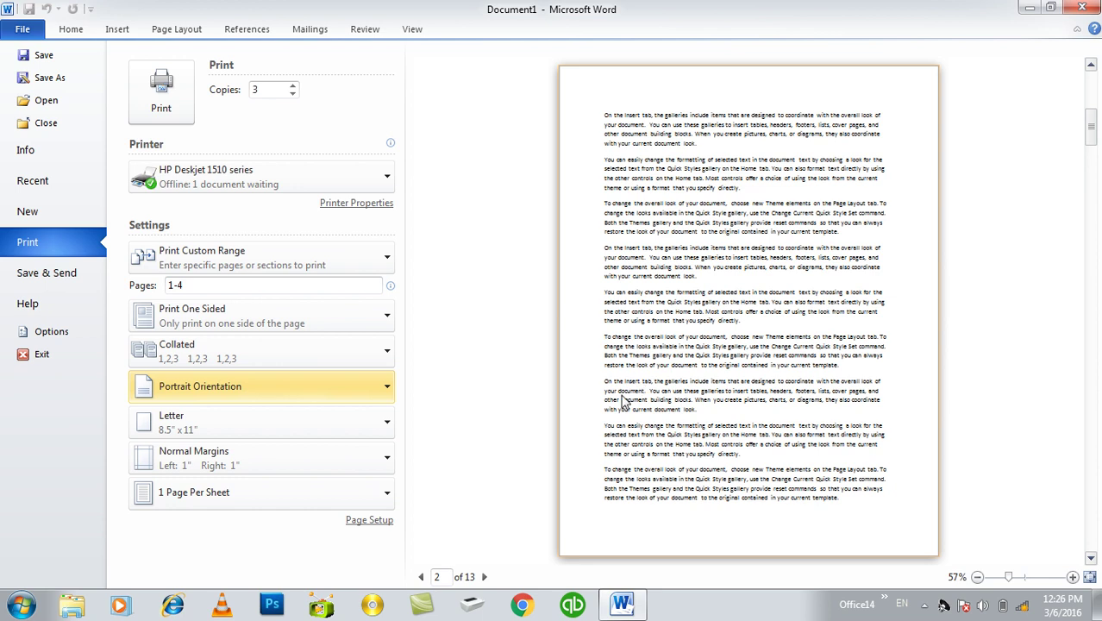
Clear the document, insert a 20-column, 2-row table and widen it to the right edge.
{"action": "key", "text": "Escape"}
{"action": "key", "text": "ctrl+a"}
{"action": "key", "text": "Delete"}
{"action": "left_click", "coordinate": [119, 33]}
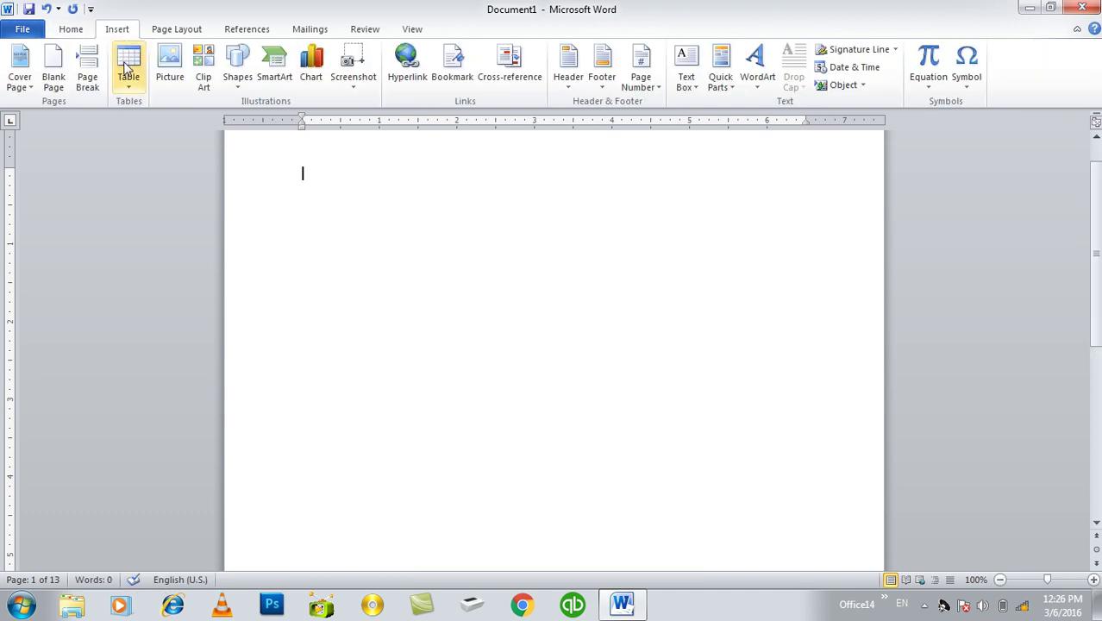
{"action": "left_click", "coordinate": [128, 70]}
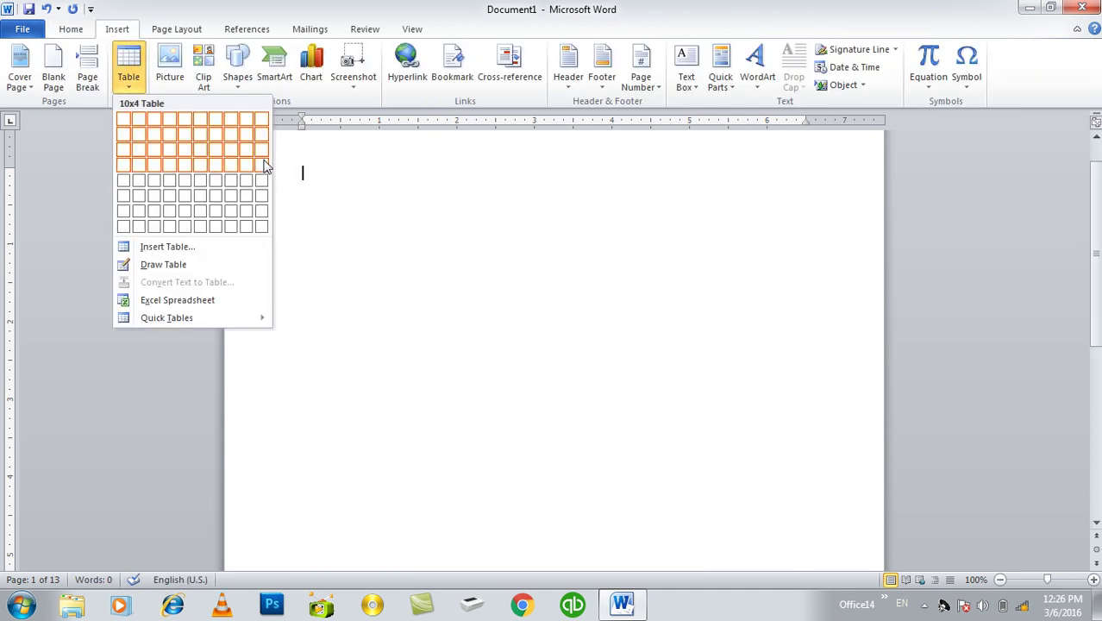
{"action": "left_click", "coordinate": [177, 246]}
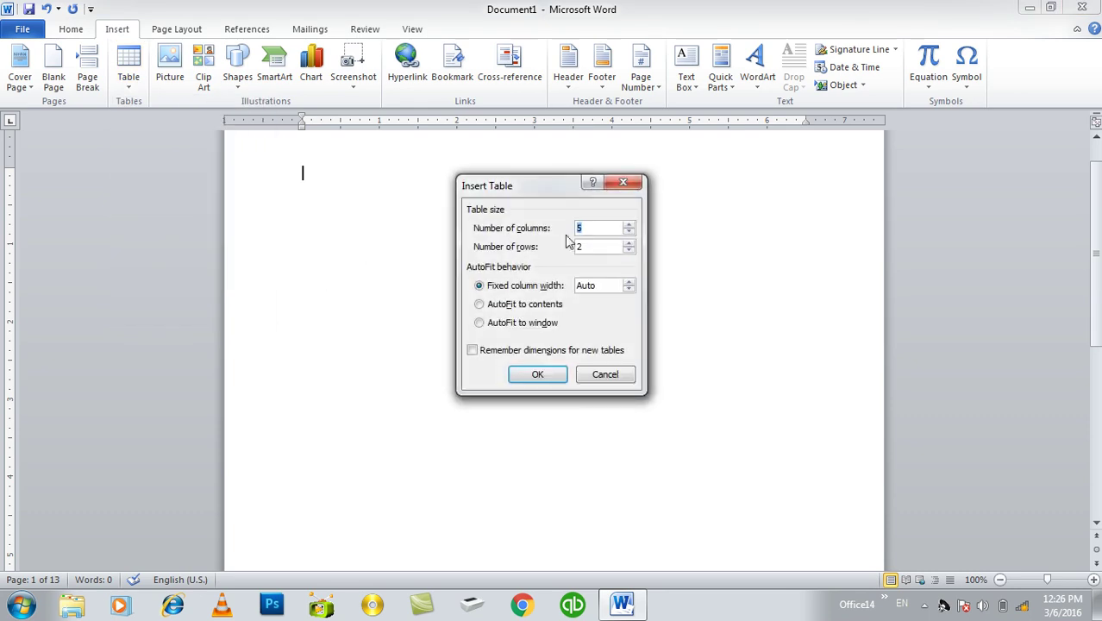
{"action": "type", "text": "20"}
{"action": "key", "text": "Return"}
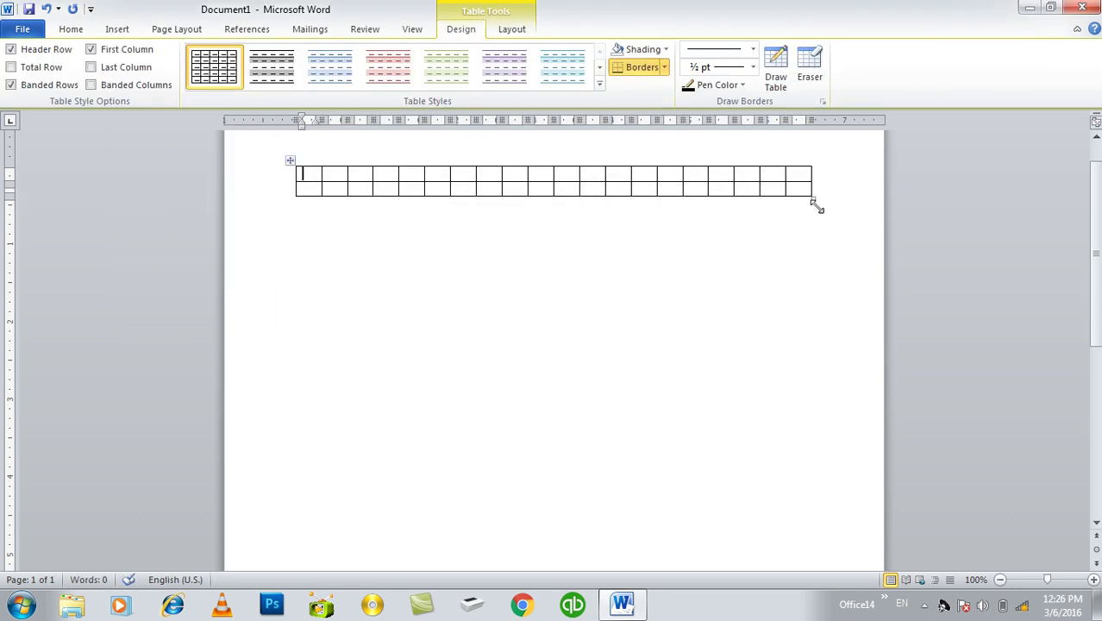
{"action": "left_click_drag", "start_coordinate": [814, 204], "coordinate": [898, 195]}
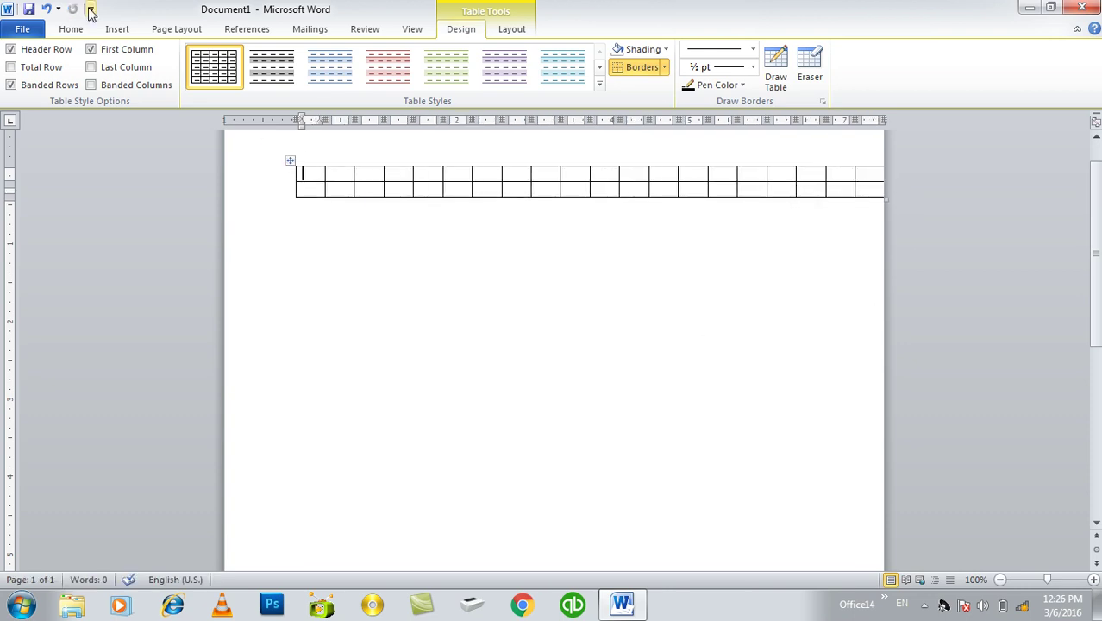
Make the page landscape, stretch the table across the wider page, and close the document.
{"action": "left_click", "coordinate": [72, 31]}
{"action": "left_click", "coordinate": [178, 30]}
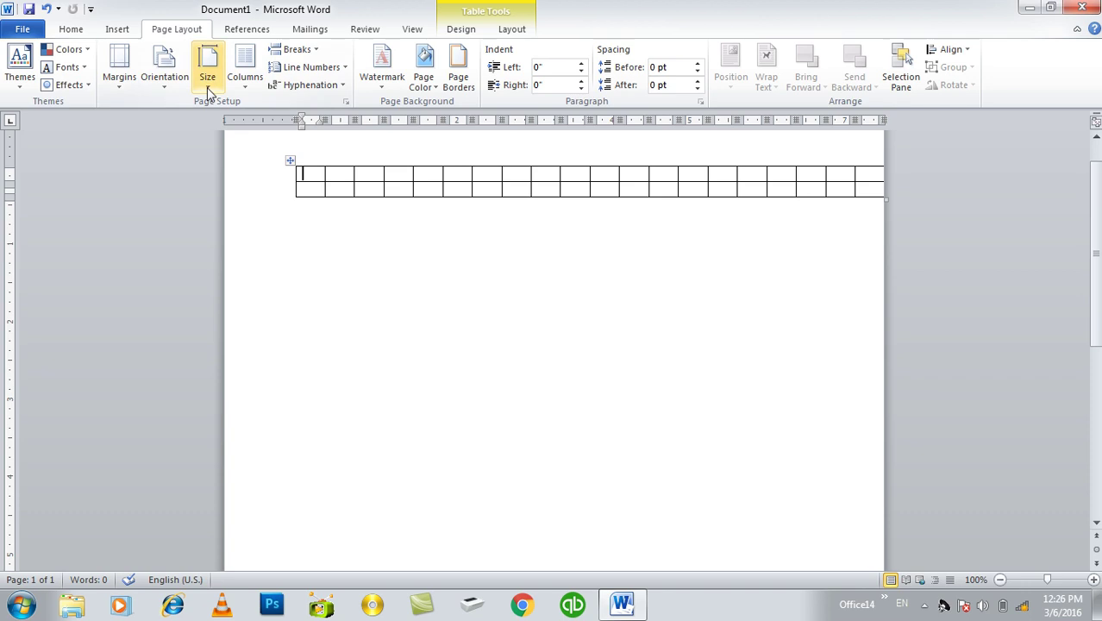
{"action": "left_click", "coordinate": [167, 82]}
{"action": "left_click", "coordinate": [183, 150]}
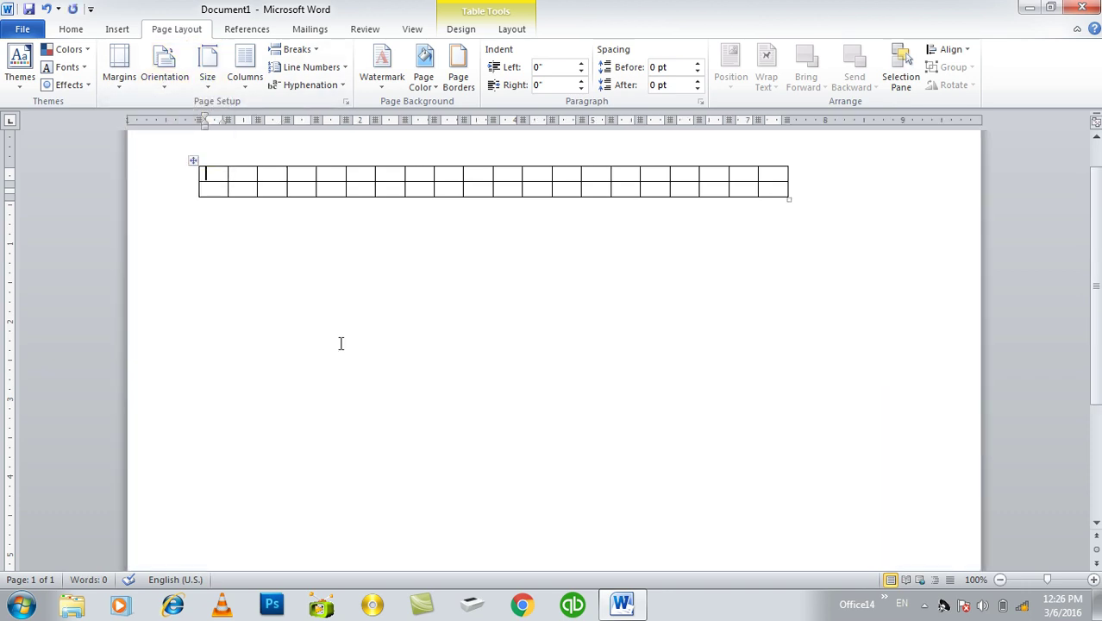
{"action": "left_click_drag", "start_coordinate": [790, 198], "coordinate": [965, 196]}
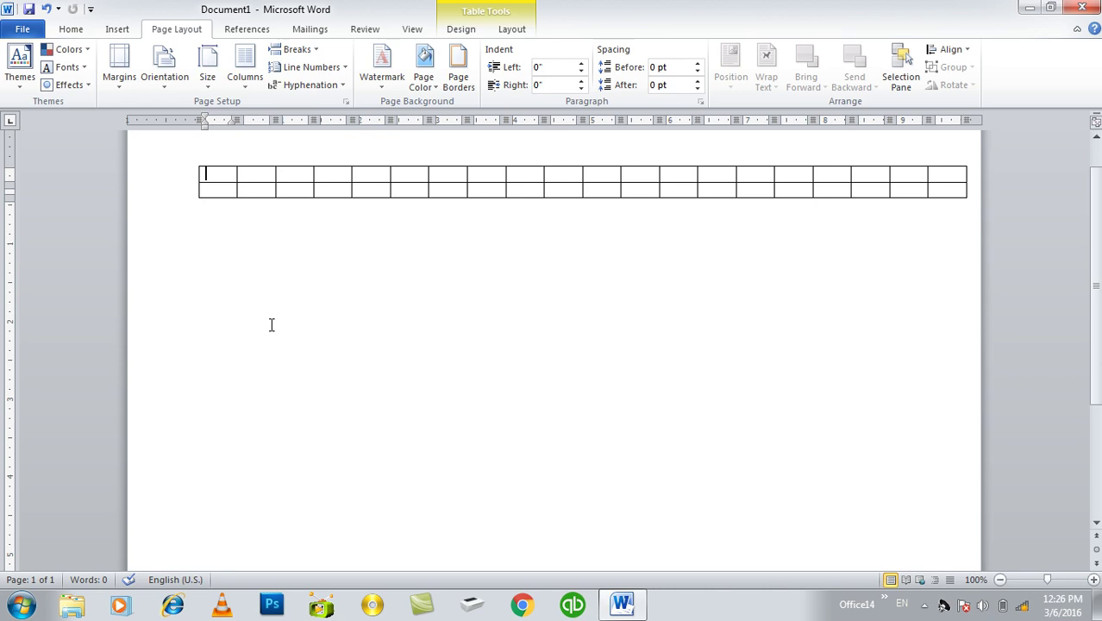
{"action": "key", "text": "ctrl+w"}
Close without saving, create a new blank document, and set its print paper size to A4.
{"action": "key", "text": "n"}
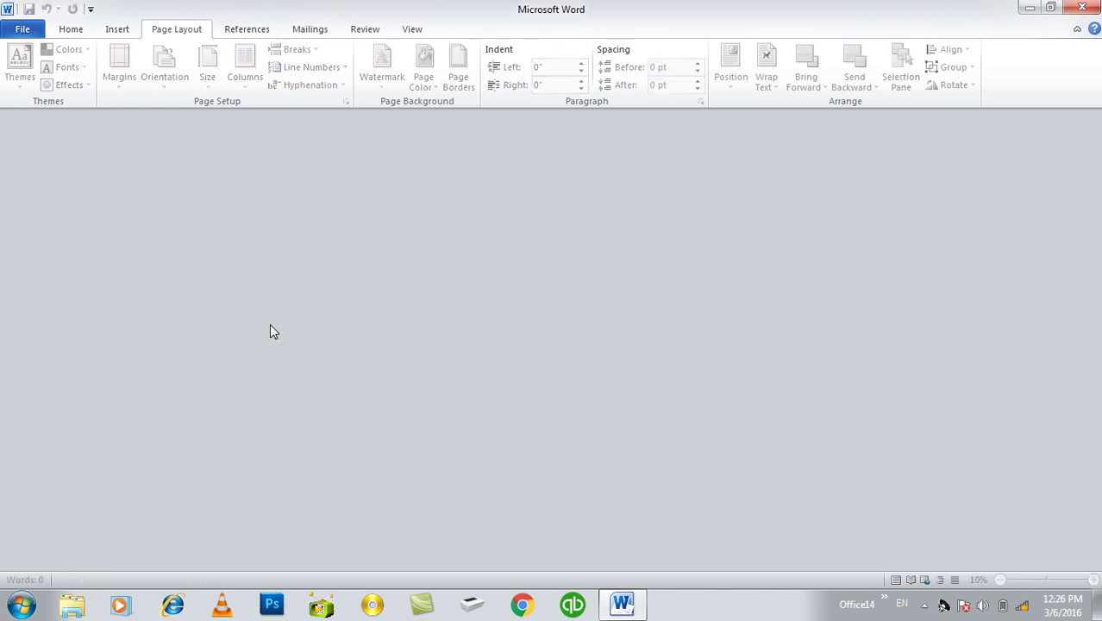
{"action": "key", "text": "ctrl+n"}
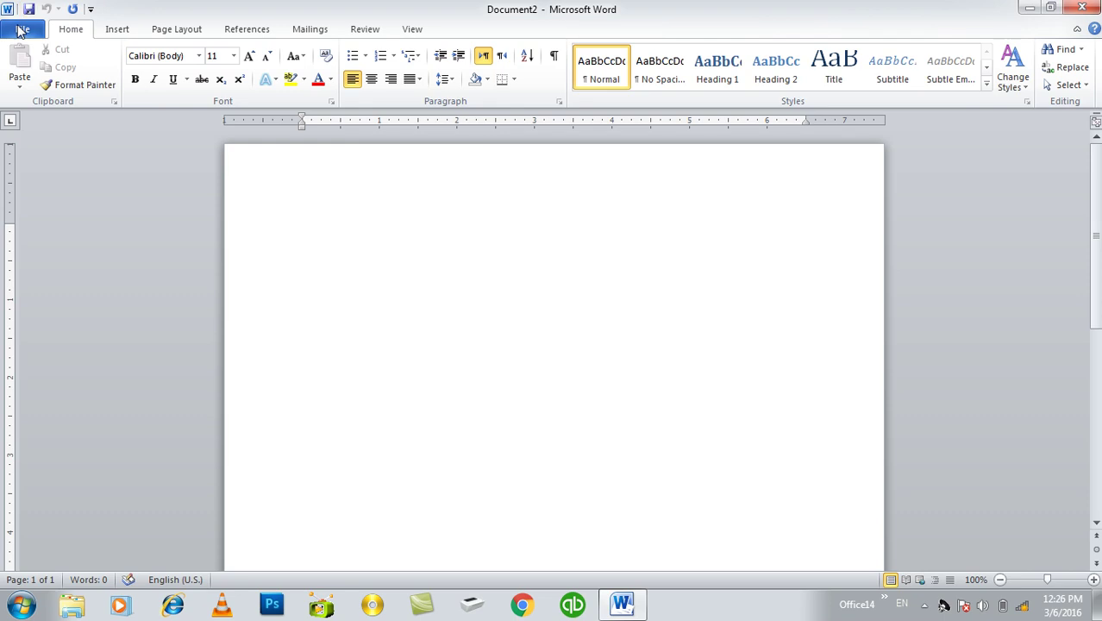
{"action": "left_click", "coordinate": [21, 30]}
{"action": "left_click", "coordinate": [58, 244]}
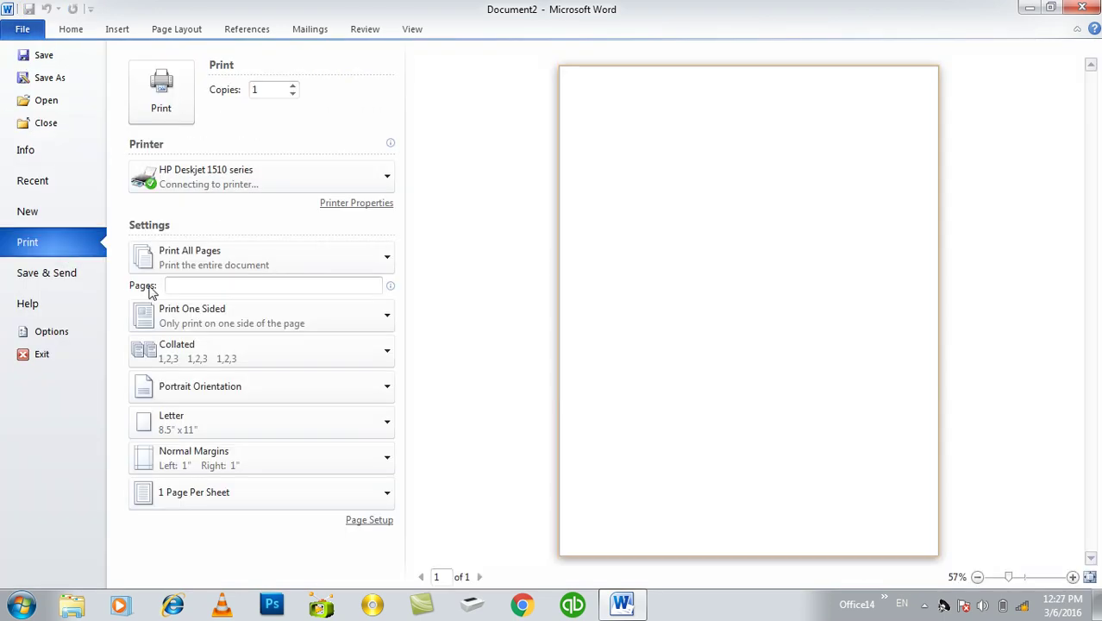
{"action": "left_click", "coordinate": [203, 418]}
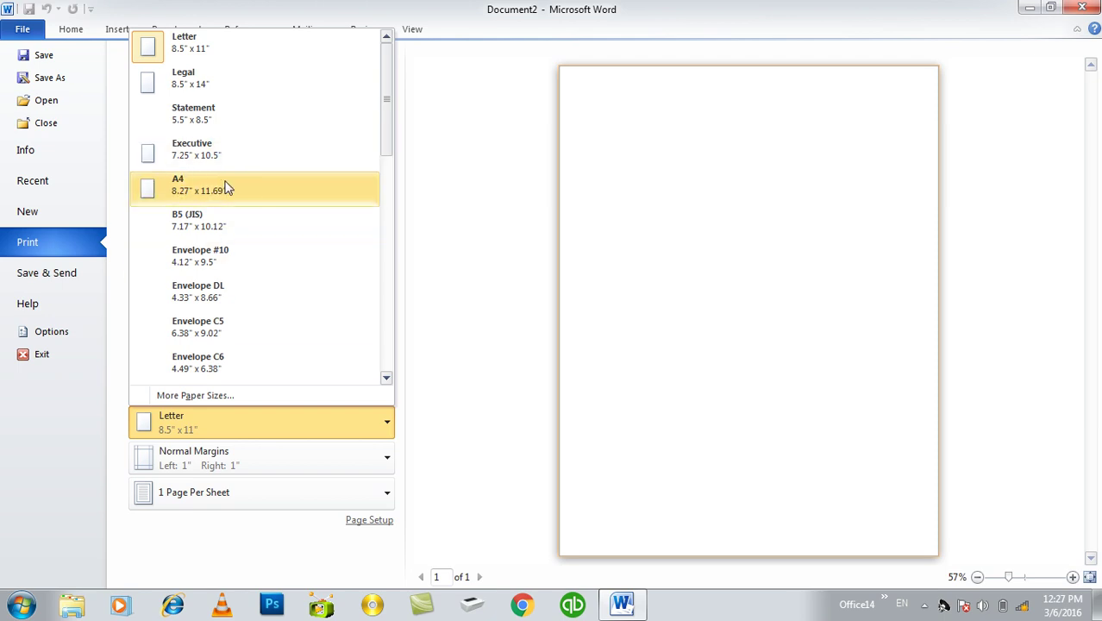
{"action": "left_click", "coordinate": [227, 187]}
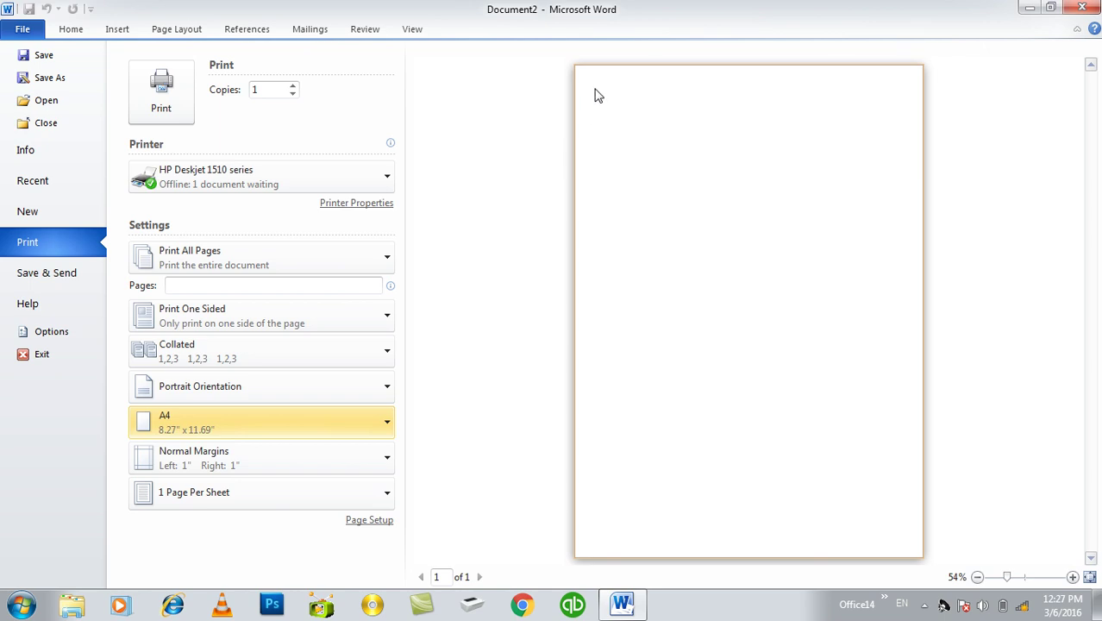
Fill the document with sample paragraphs using =rand(111).
{"action": "key", "text": "Escape"}
{"action": "type", "text": "=rand(111)"}
{"action": "key", "text": "Return"}
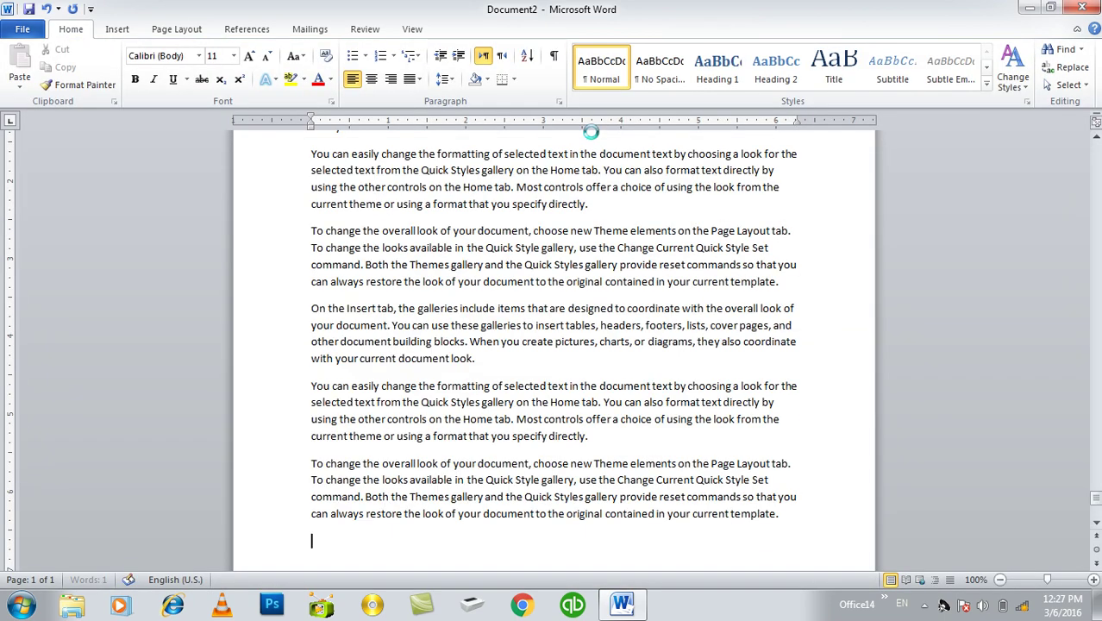
In the print preview, try Wide margins, then return to Normal margins.
{"action": "key", "text": "ctrl+p"}
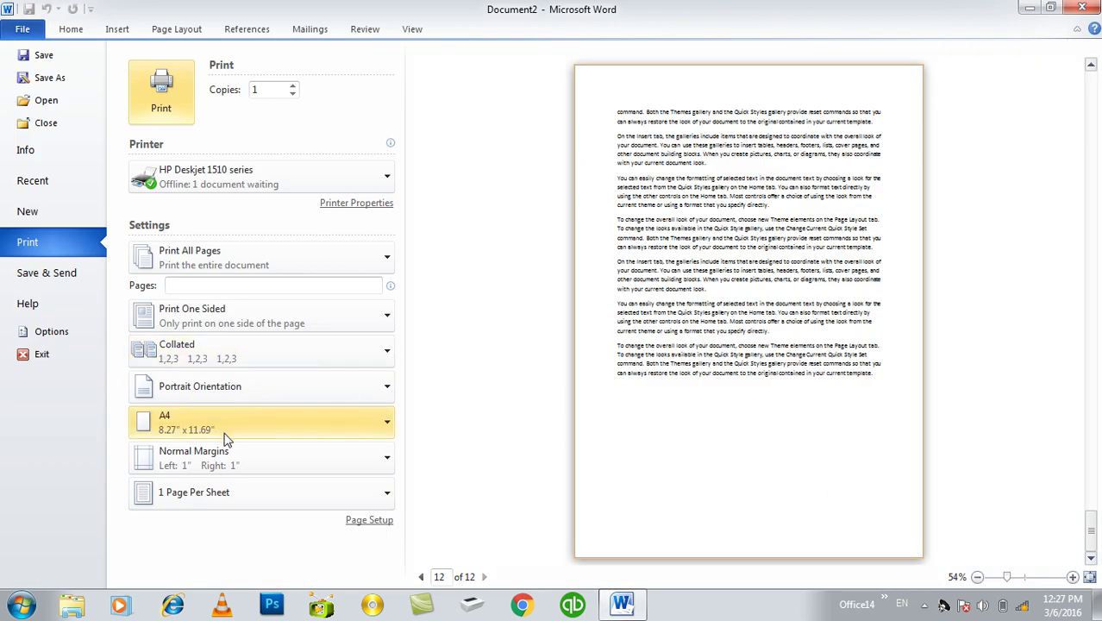
{"action": "left_click", "coordinate": [209, 466]}
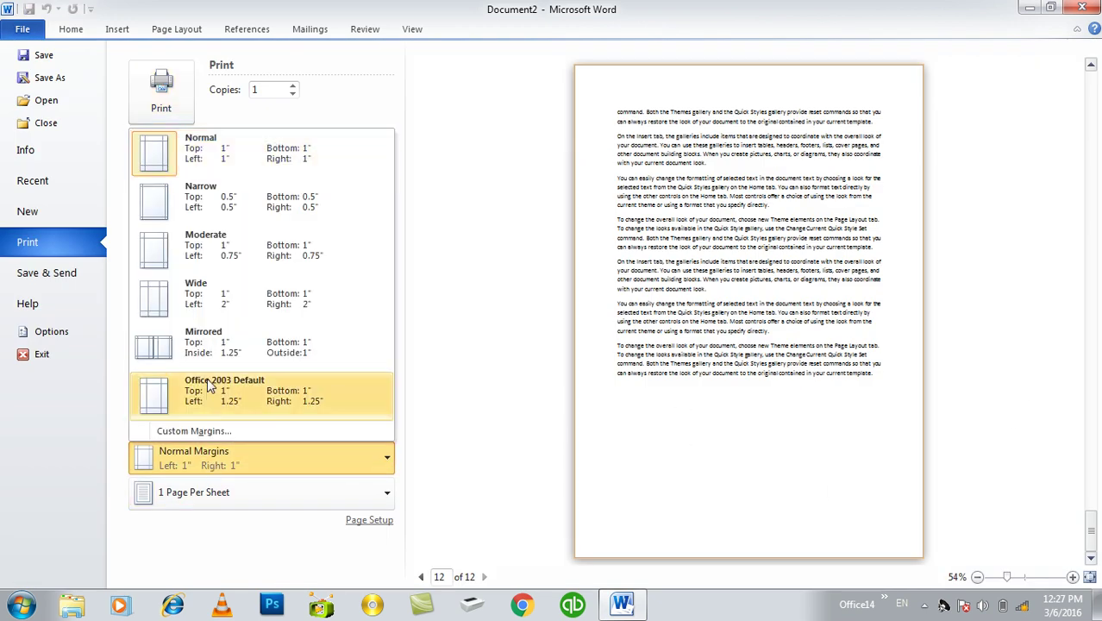
{"action": "left_click", "coordinate": [220, 298]}
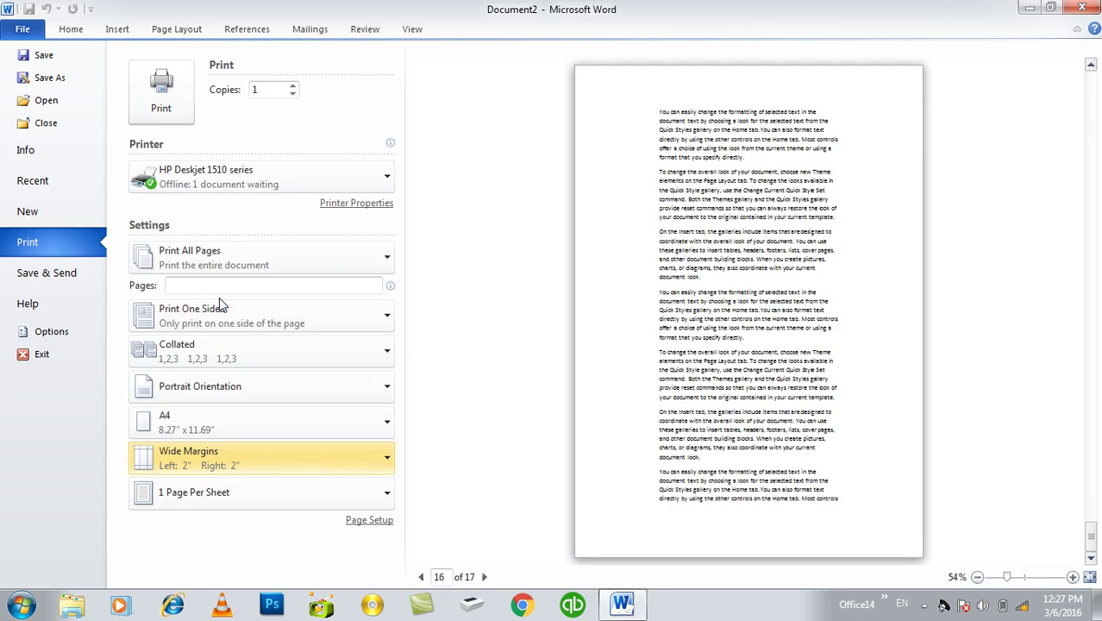
{"action": "left_click", "coordinate": [216, 457]}
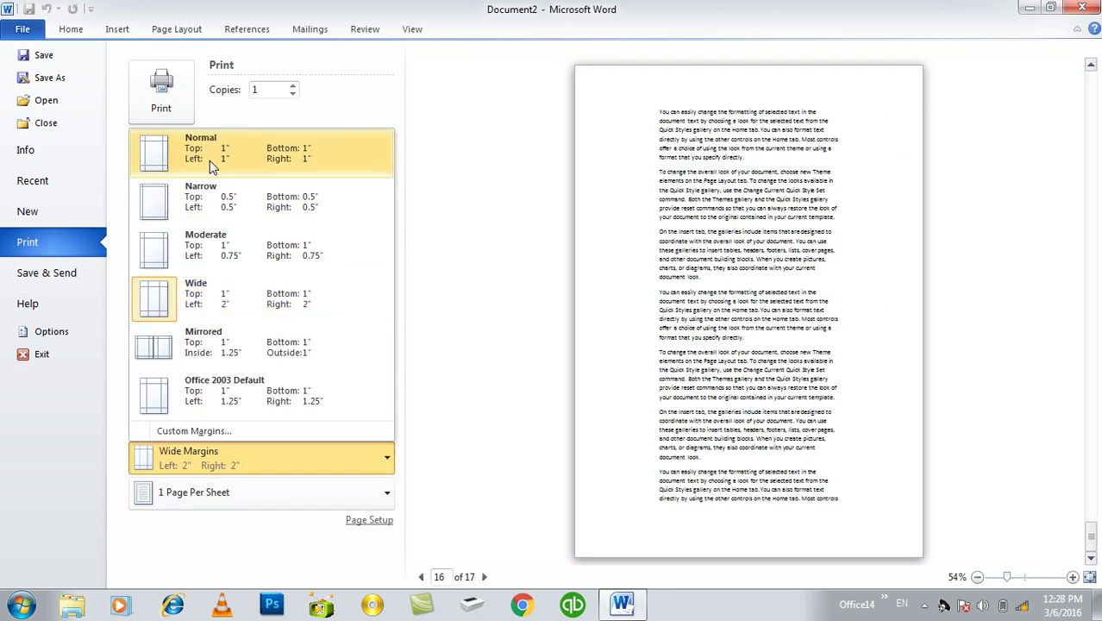
{"action": "left_click", "coordinate": [210, 160]}
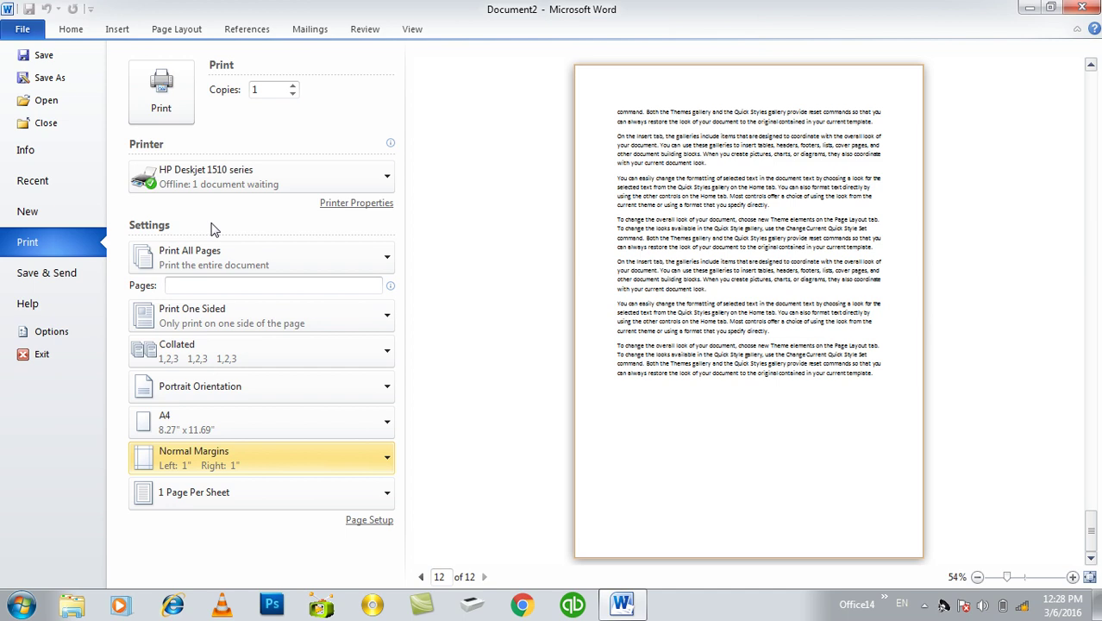
{"action": "left_click", "coordinate": [224, 458]}
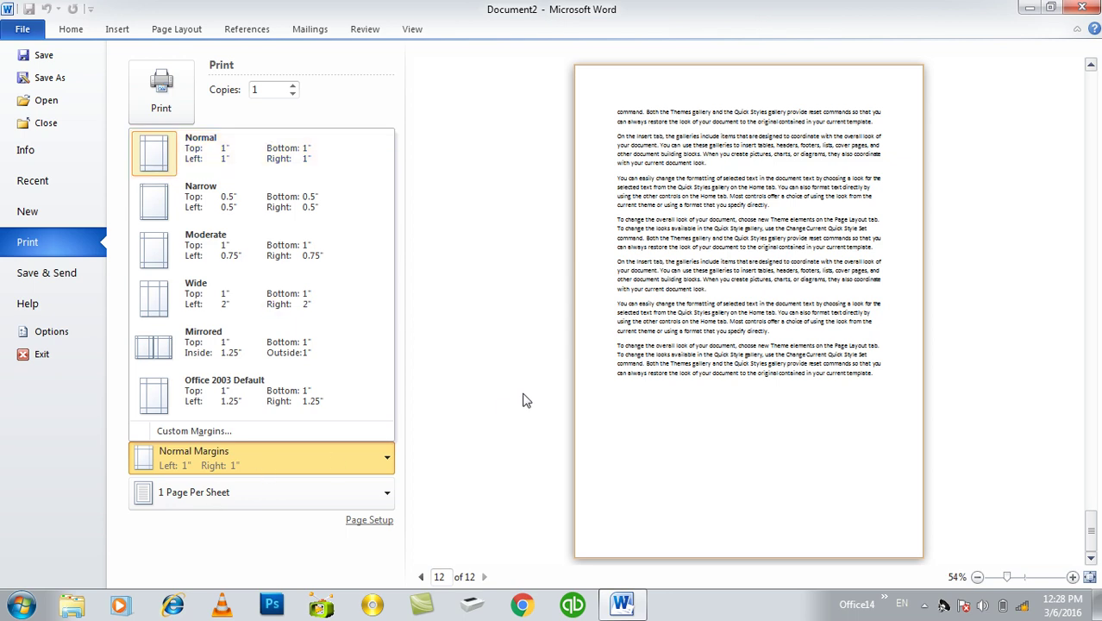
{"action": "left_click", "coordinate": [410, 441]}
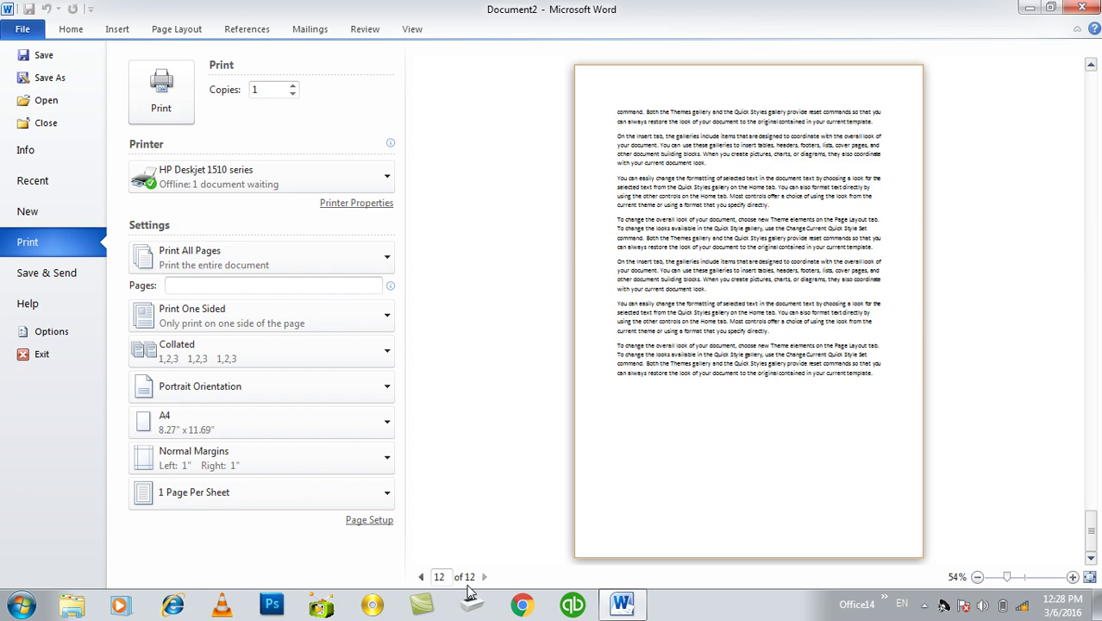
Change the pages-per-sheet setting from 1 Page Per Sheet to 4 Pages Per Sheet.
{"action": "left_click", "coordinate": [188, 495]}
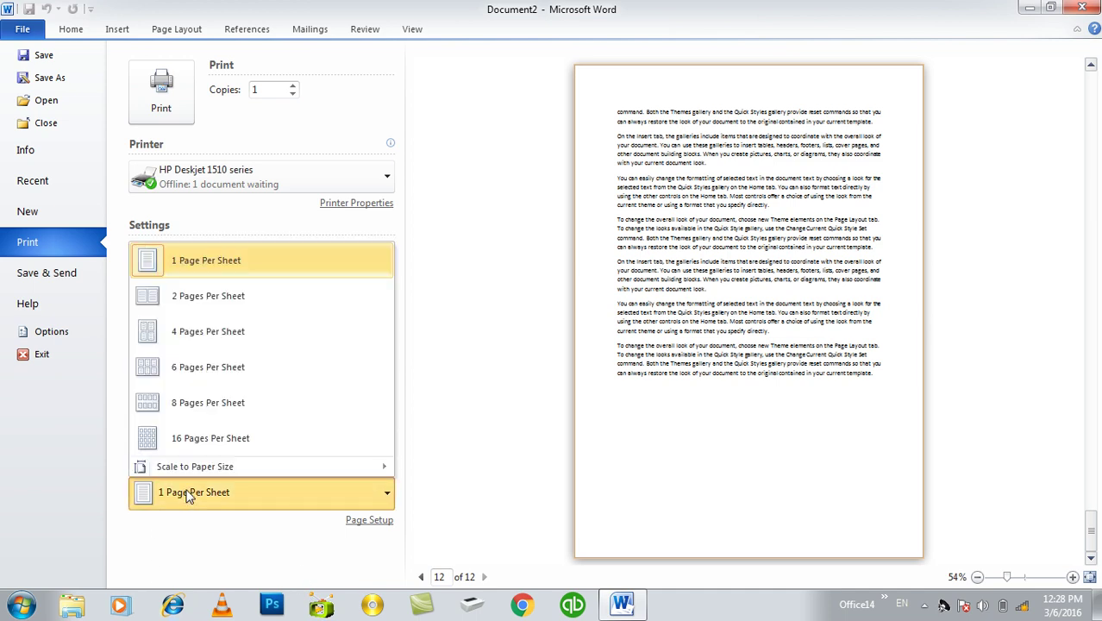
{"action": "left_click", "coordinate": [186, 326]}
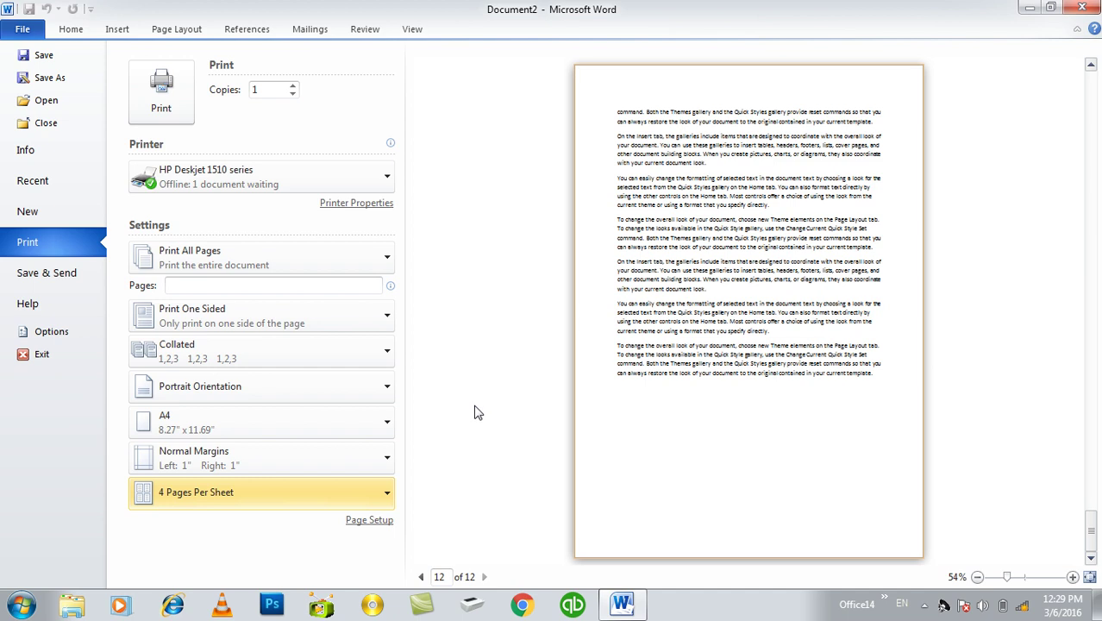
Try the ABS PDF Driver v400 printer and its properties, then switch back to the HP Deskjet 1510.
{"action": "left_click", "coordinate": [315, 183]}
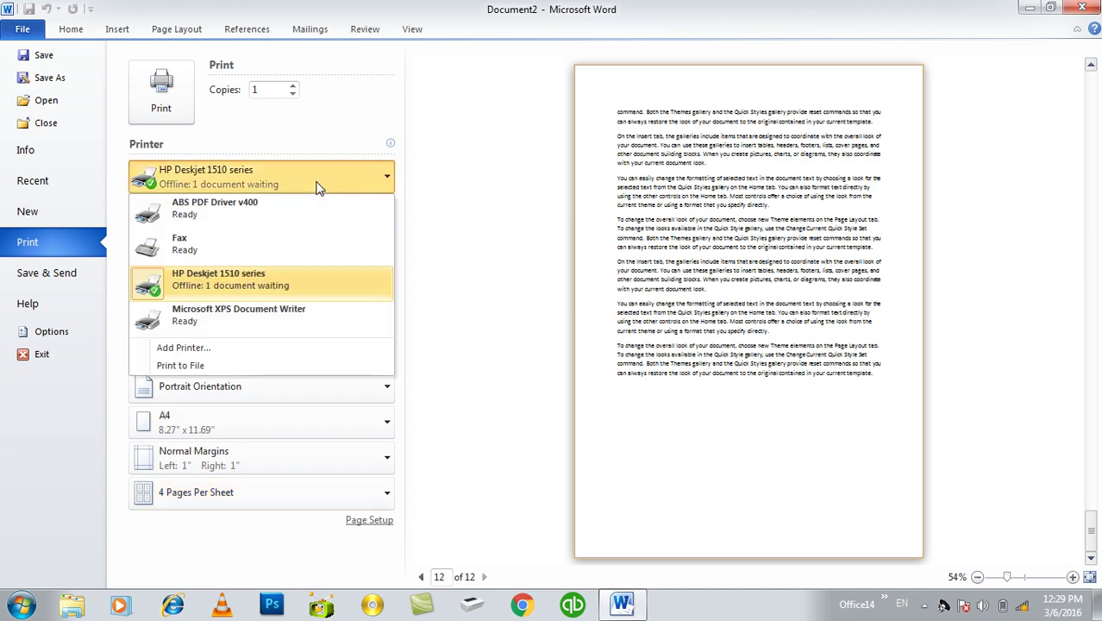
{"action": "left_click", "coordinate": [267, 222]}
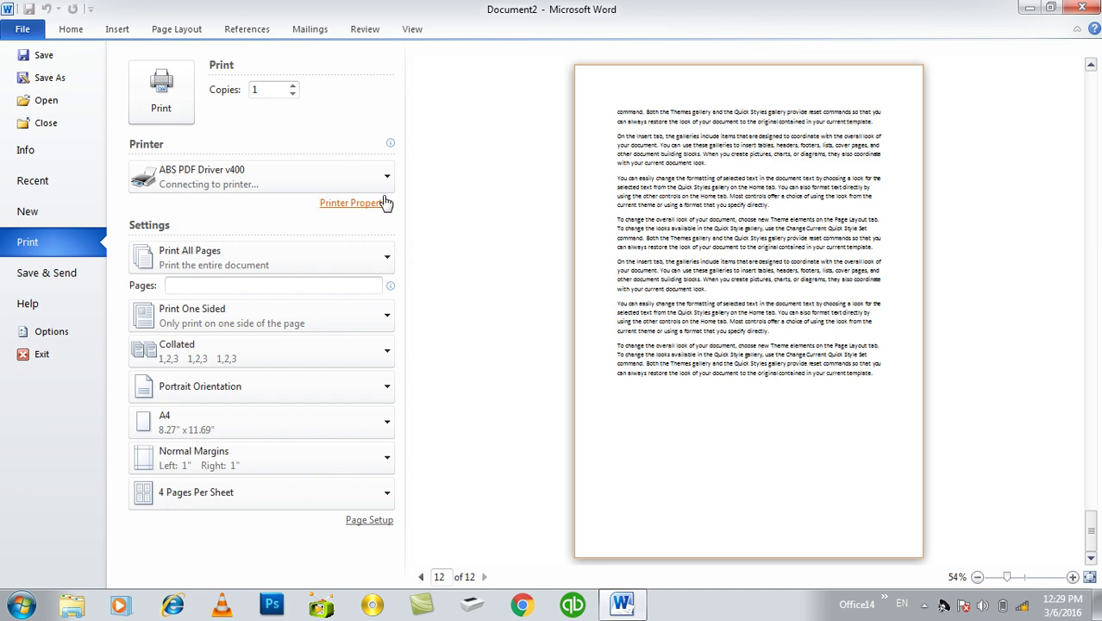
{"action": "left_click", "coordinate": [362, 213]}
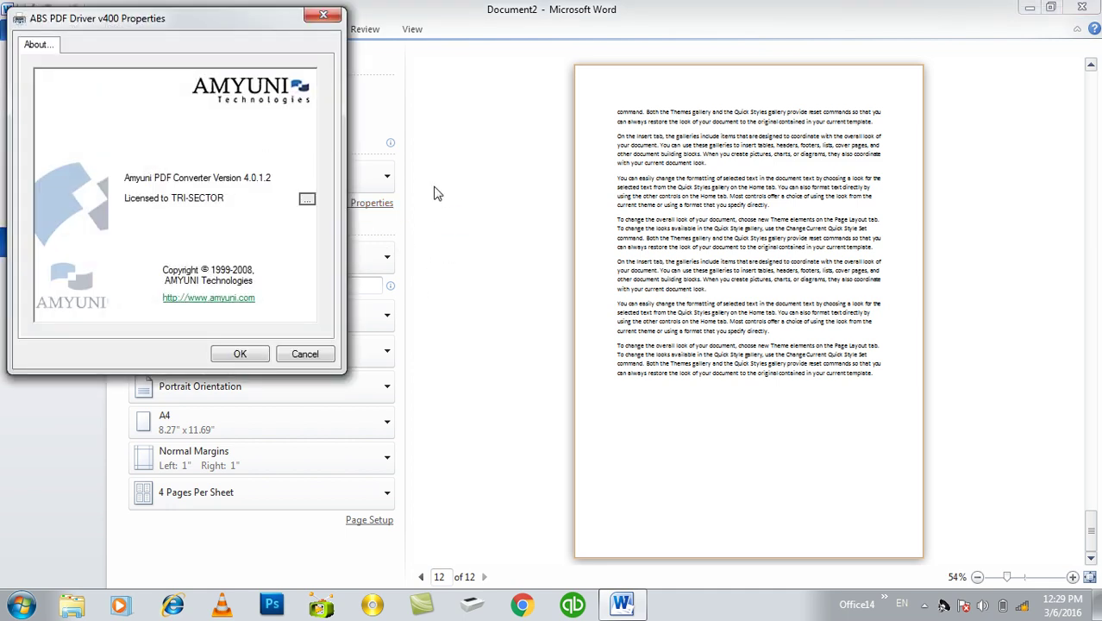
{"action": "left_click", "coordinate": [305, 354]}
{"action": "left_click", "coordinate": [278, 170]}
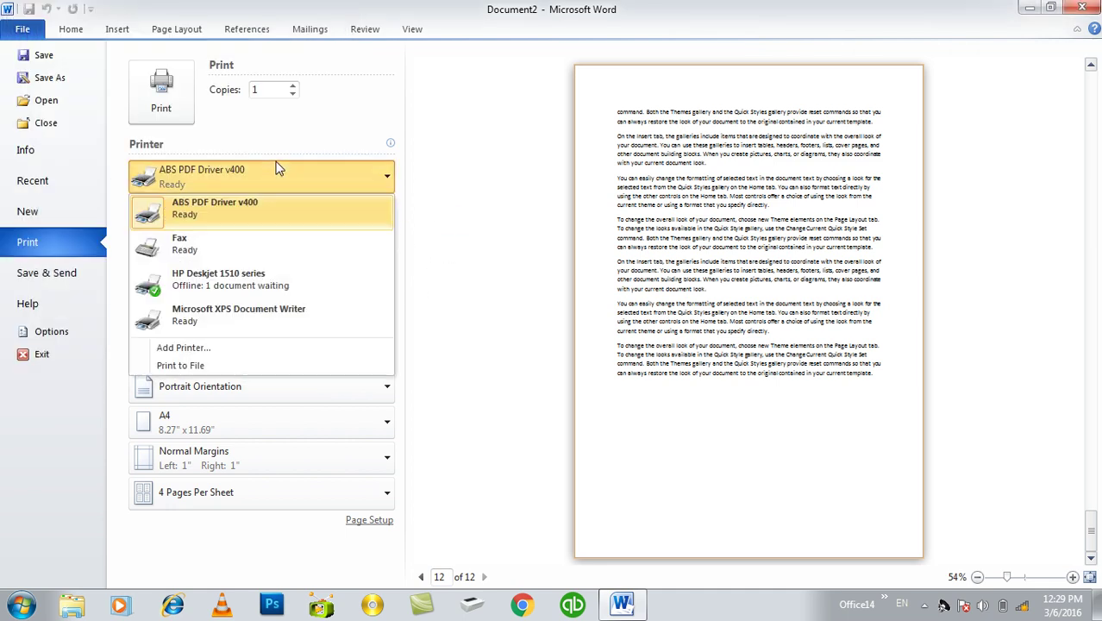
{"action": "left_click", "coordinate": [240, 290]}
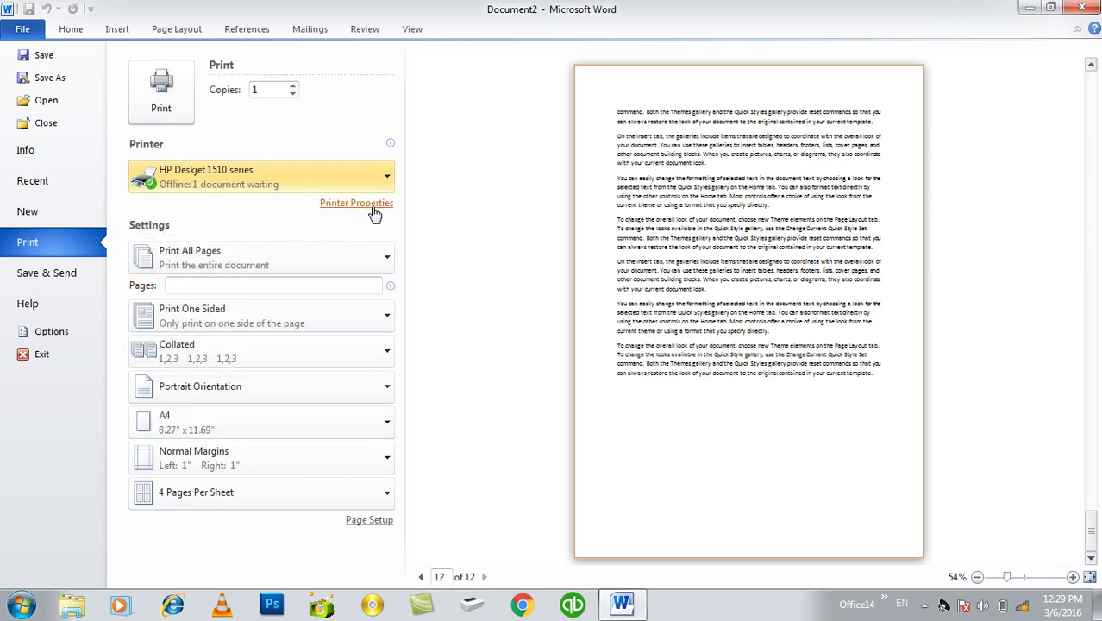
Review the HP Deskjet layout settings, keeping portrait, 1 page per sheet and no two-sided printing.
{"action": "left_click", "coordinate": [373, 211]}
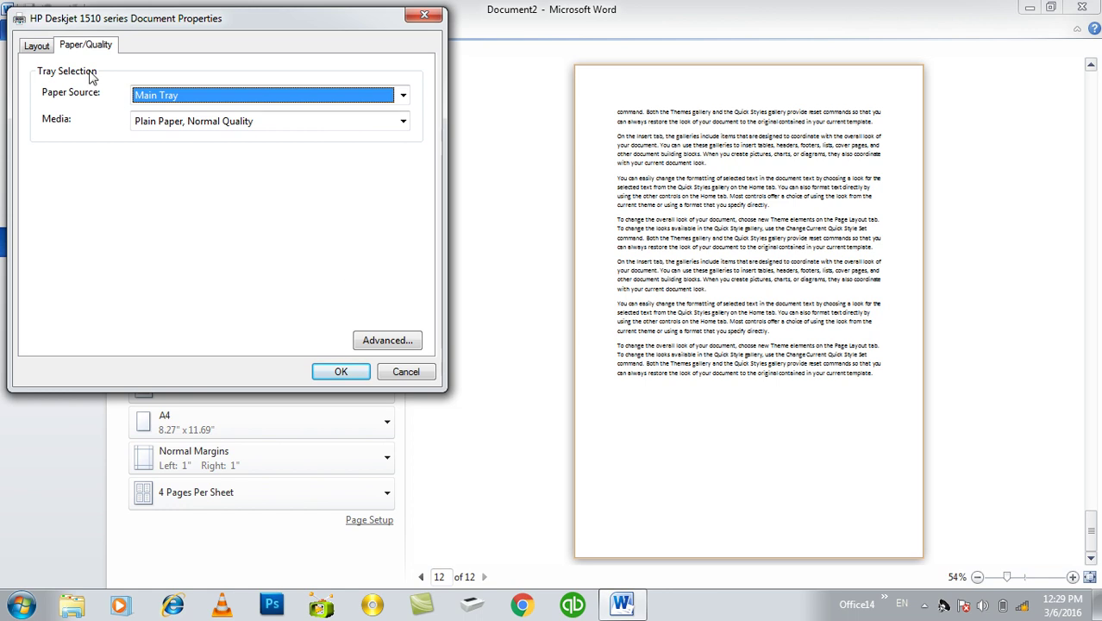
{"action": "left_click", "coordinate": [36, 45]}
{"action": "left_click", "coordinate": [96, 90]}
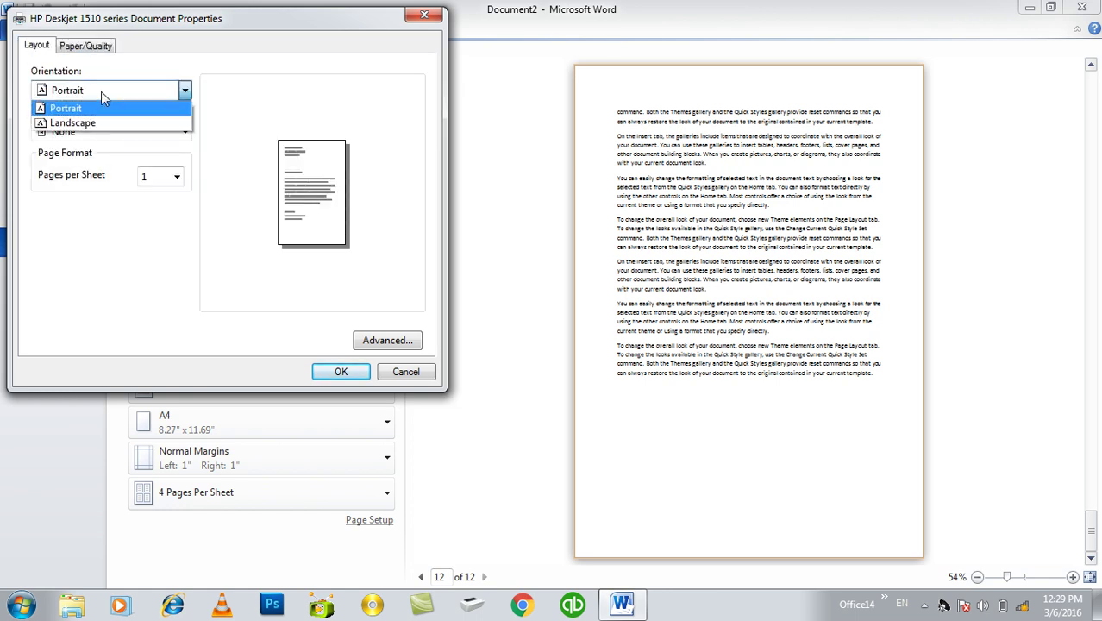
{"action": "left_click", "coordinate": [101, 92]}
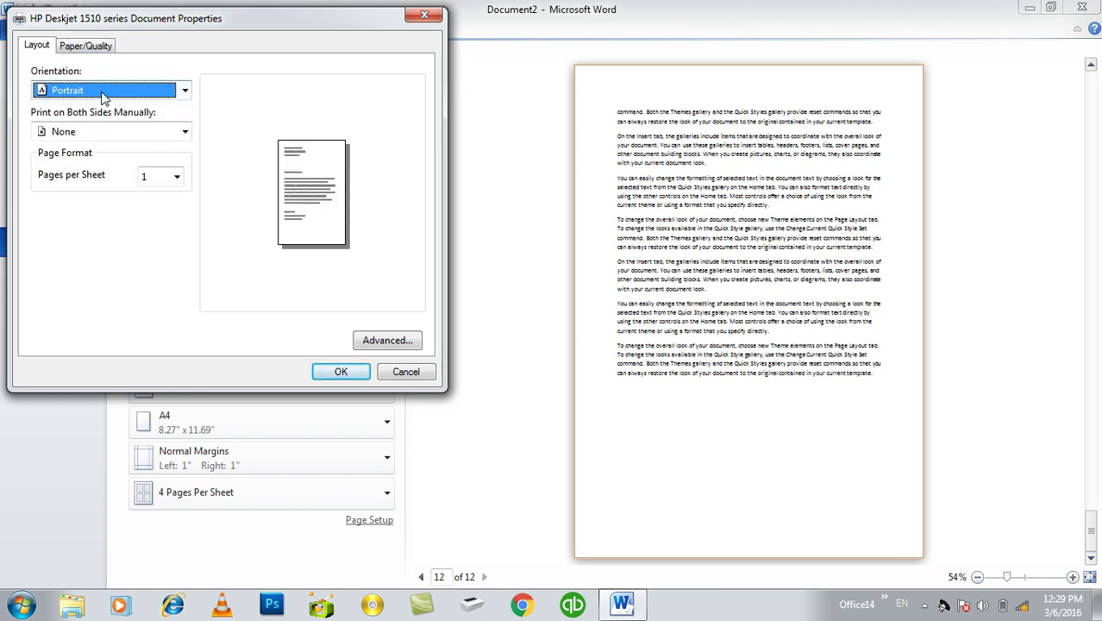
{"action": "left_click", "coordinate": [168, 177]}
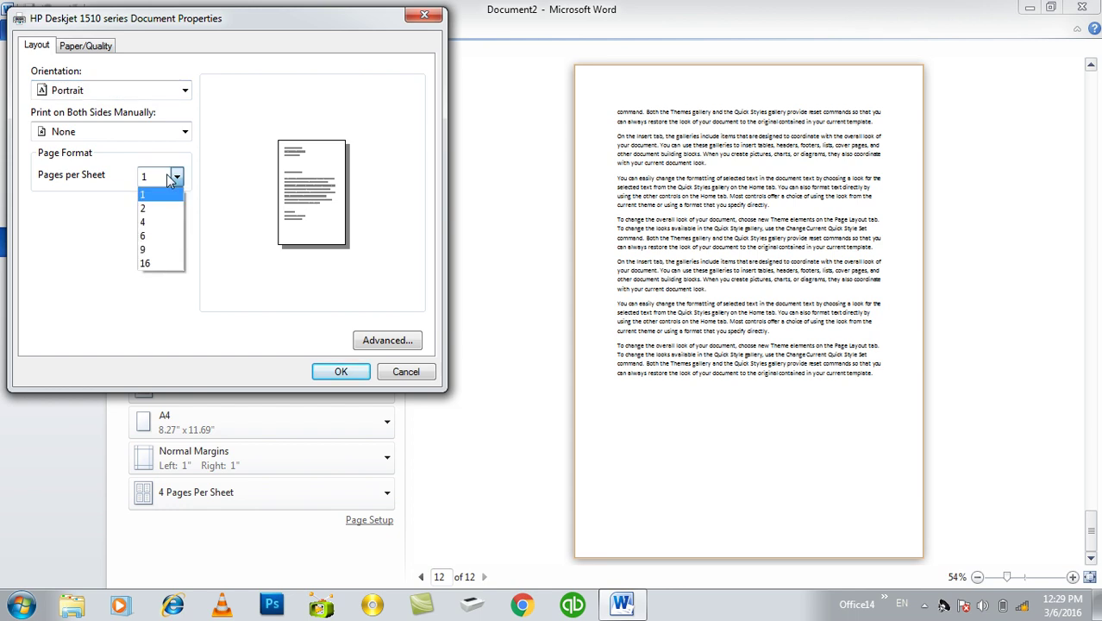
{"action": "left_click", "coordinate": [170, 178]}
{"action": "left_click", "coordinate": [137, 136]}
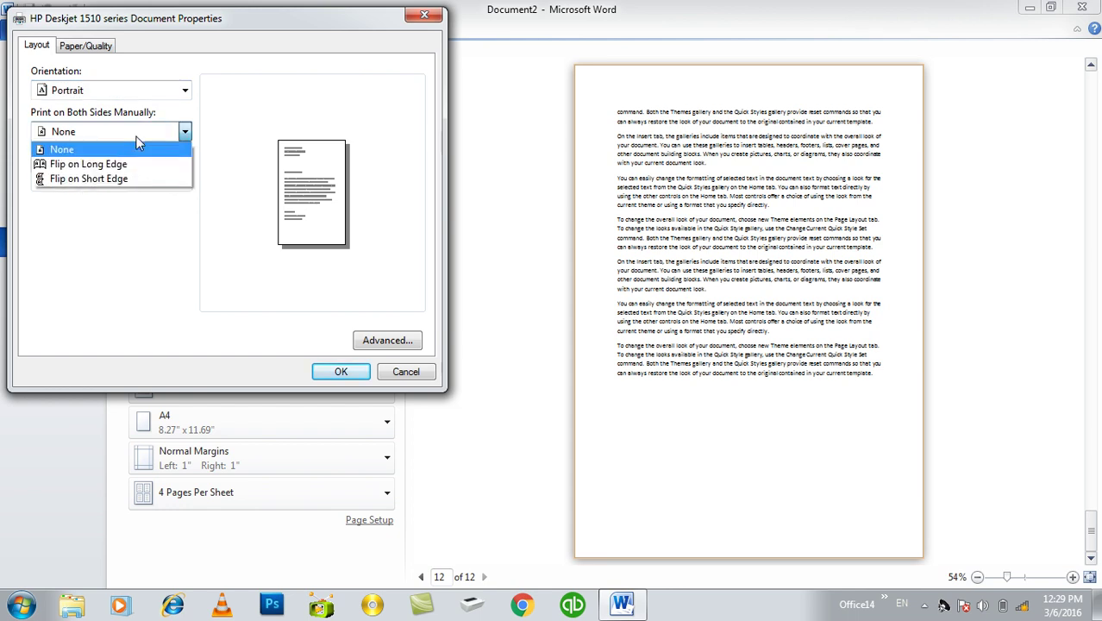
{"action": "left_click", "coordinate": [136, 137]}
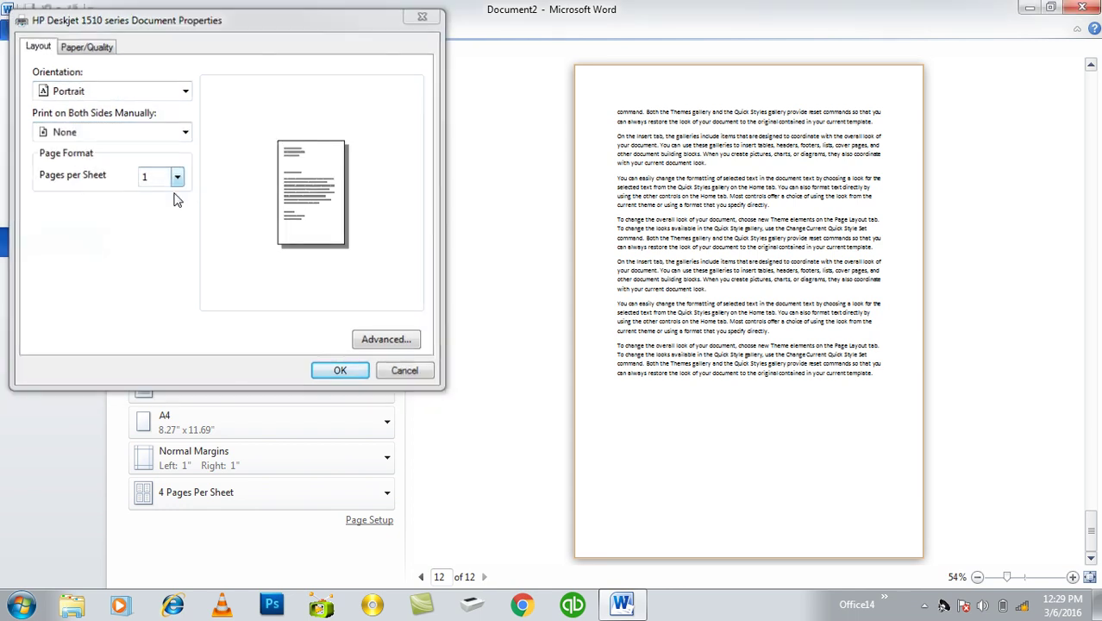
{"action": "key", "text": "Escape"}
{"action": "key", "text": "Escape"}
From the Print page, open Page Setup and set the left margin to 2 inches.
{"action": "left_click", "coordinate": [23, 29]}
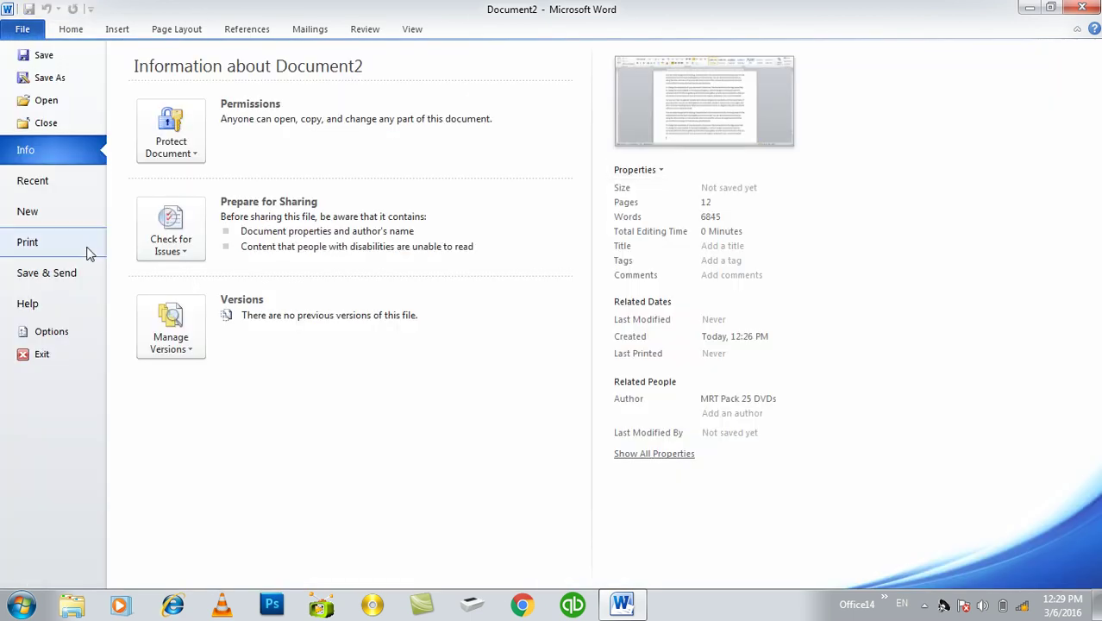
{"action": "left_click", "coordinate": [74, 245]}
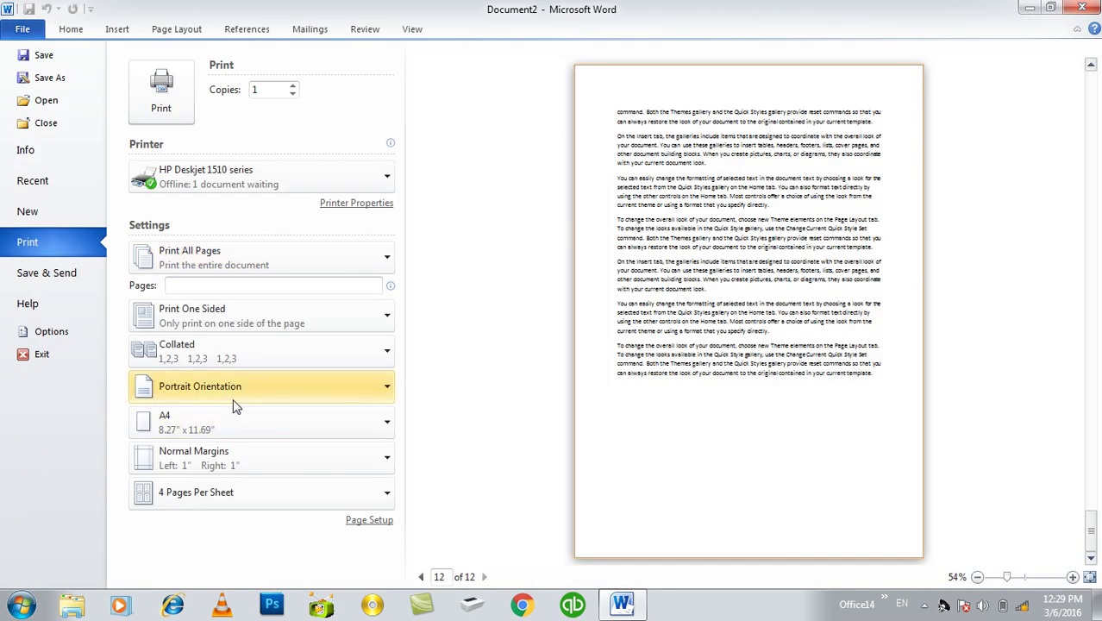
{"action": "left_click", "coordinate": [357, 520]}
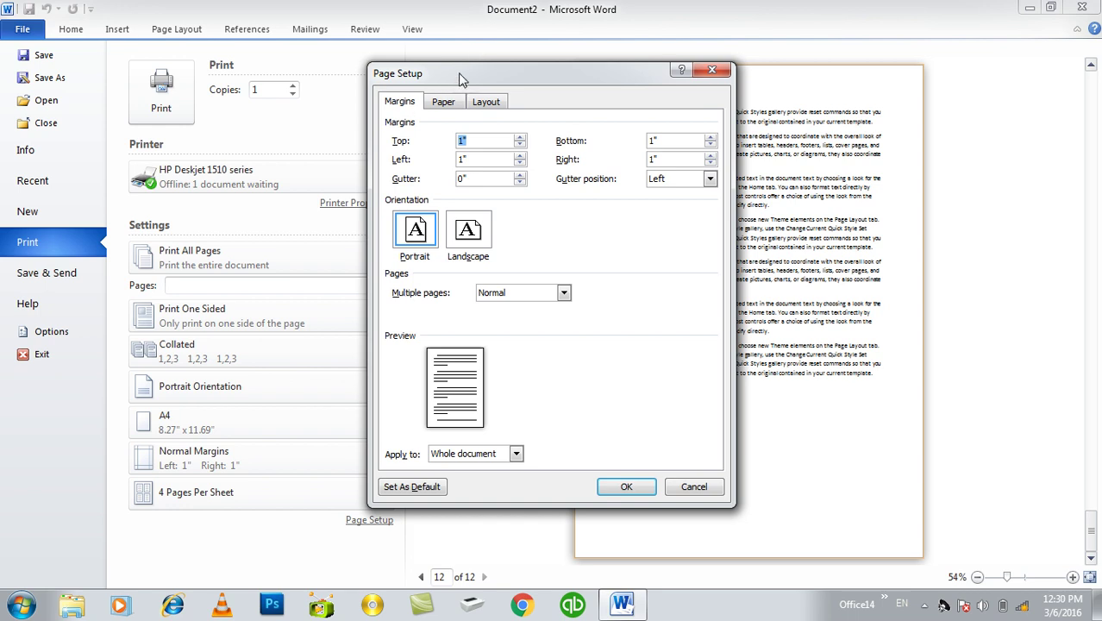
{"action": "left_click_drag", "start_coordinate": [459, 79], "coordinate": [201, 47]}
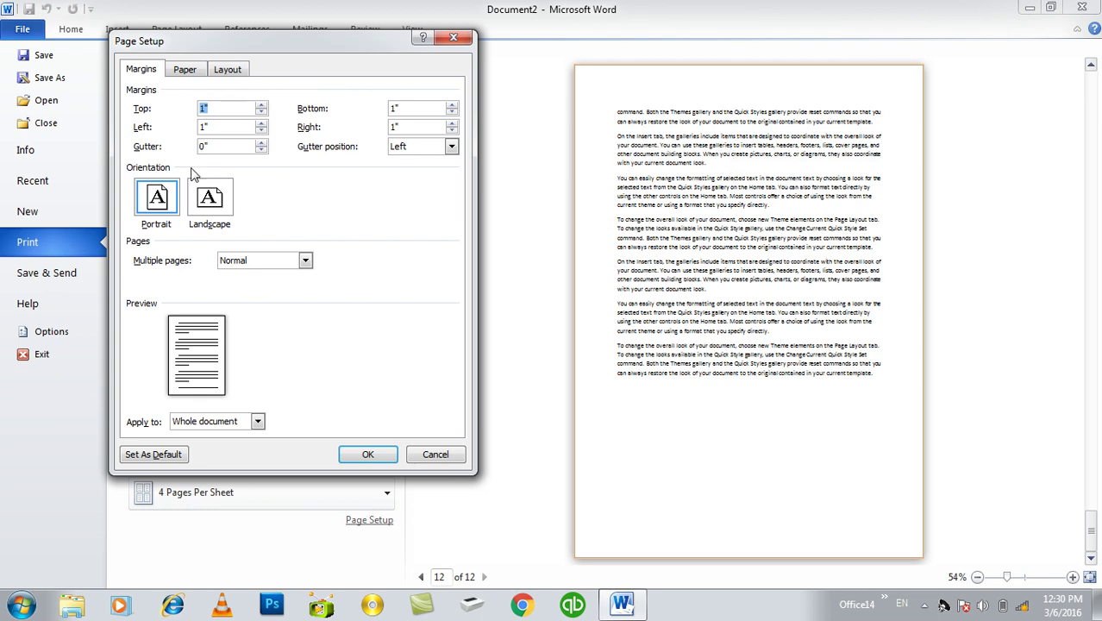
{"action": "left_click", "coordinate": [191, 70]}
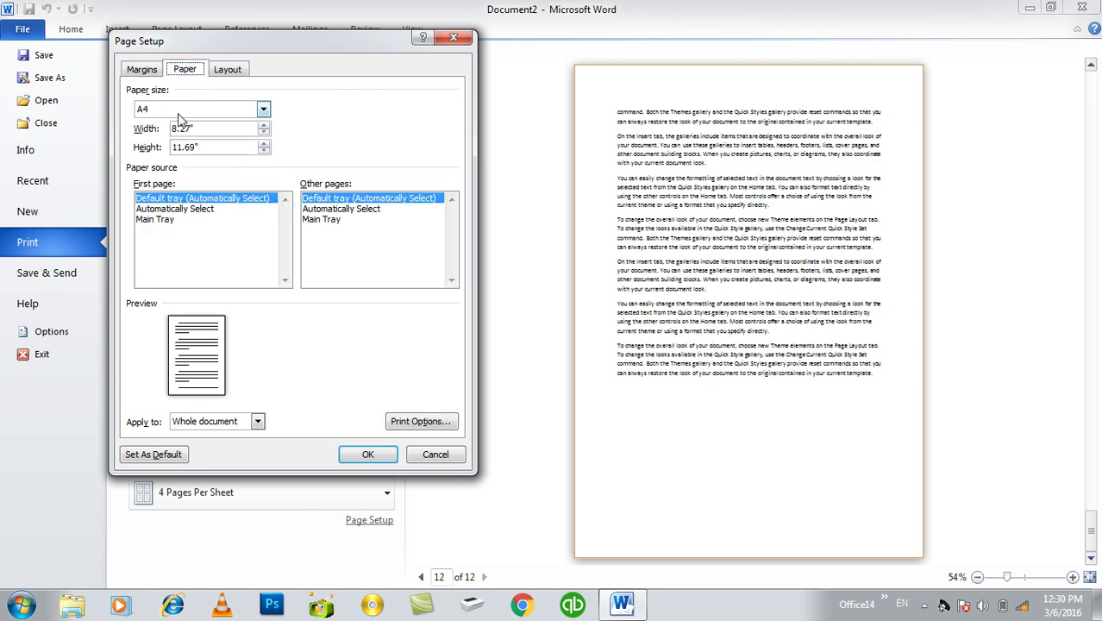
{"action": "left_click", "coordinate": [155, 70]}
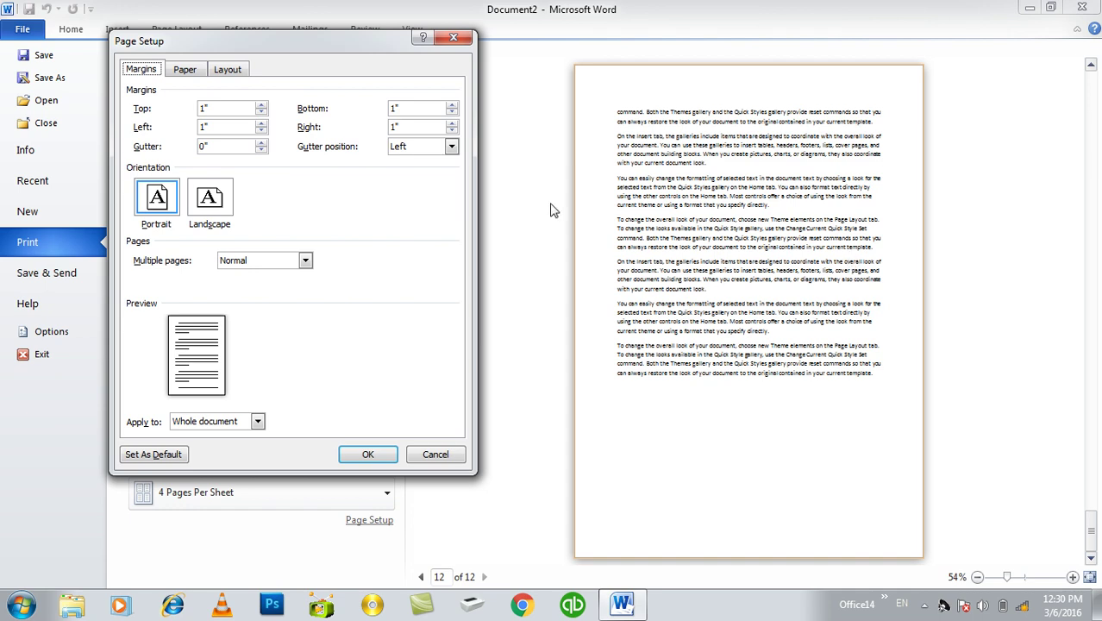
{"action": "double_click", "coordinate": [228, 129]}
{"action": "type", "text": "2"}
{"action": "left_click", "coordinate": [367, 453]}
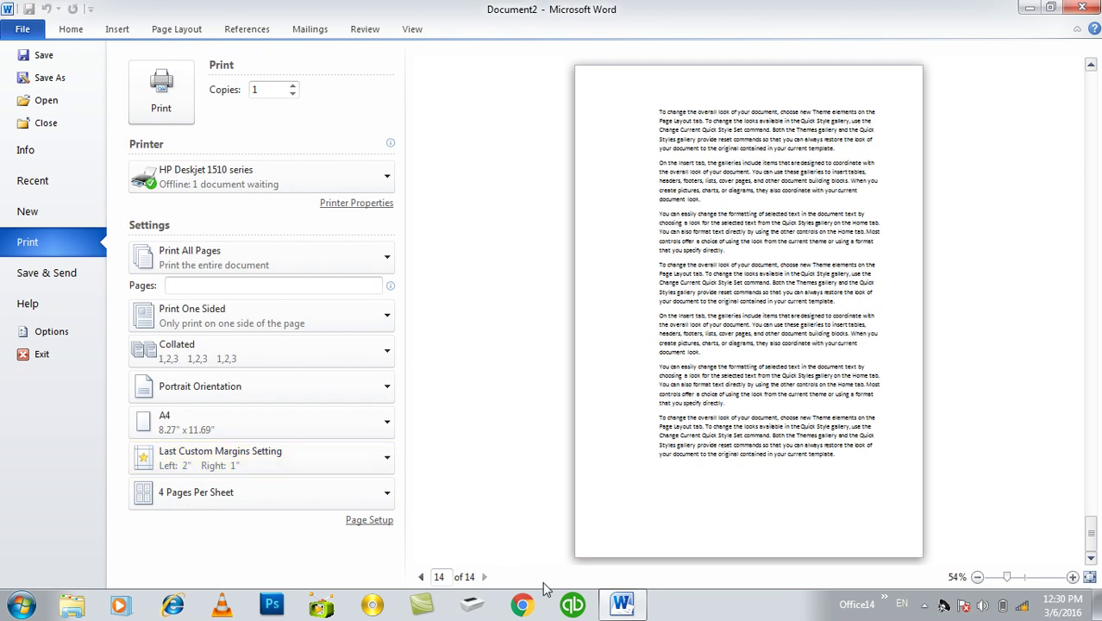
Restore the left margin to 1 inch in Page Setup.
{"action": "left_click", "coordinate": [369, 520]}
{"action": "double_click", "coordinate": [209, 128]}
{"action": "type", "text": "1"}
{"action": "key", "text": "Return"}
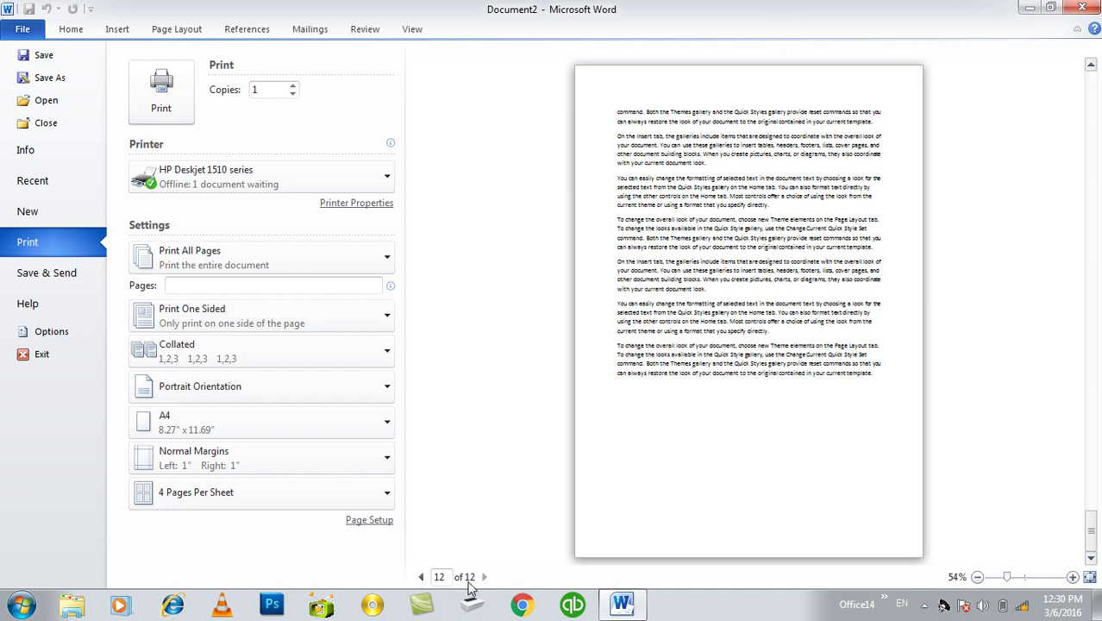
Set the top, bottom, left and right margins to 0.5 inch and accept Word's Fix.
{"action": "left_click", "coordinate": [369, 520]}
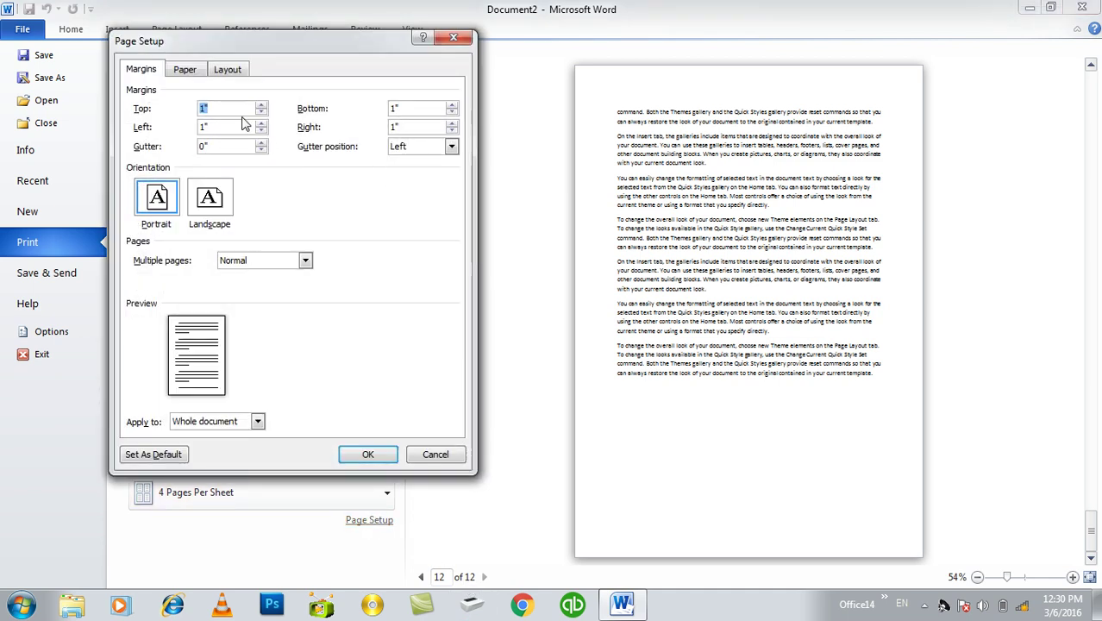
{"action": "type", "text": "0.5"}
{"action": "key", "text": "Tab"}
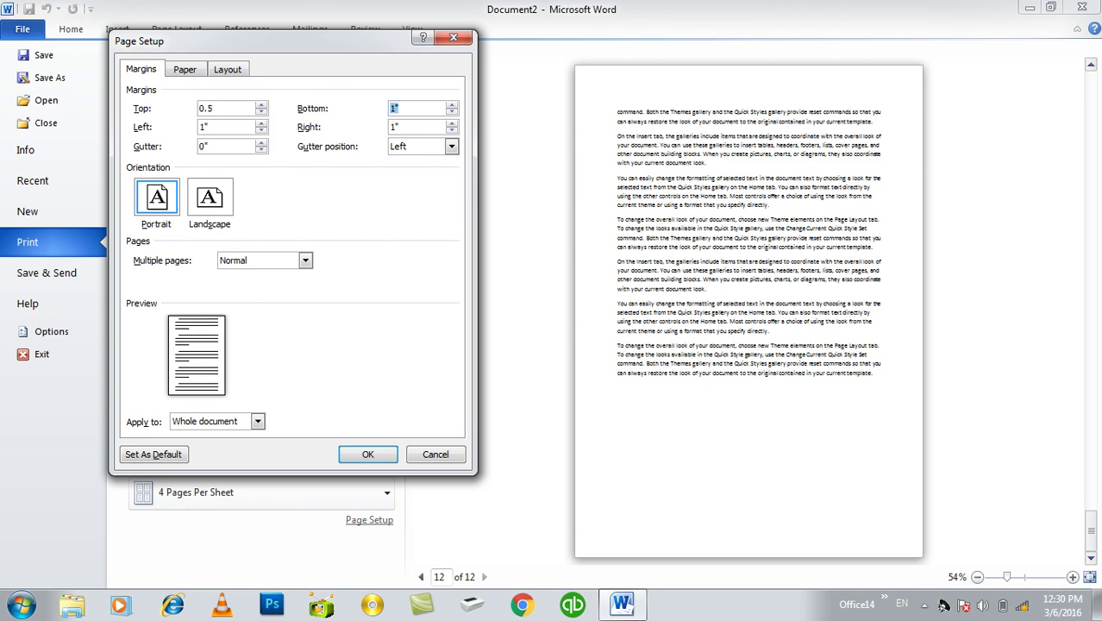
{"action": "type", "text": "0.5"}
{"action": "key", "text": "Tab"}
{"action": "type", "text": "0.5"}
{"action": "type", "text": "0."}
{"action": "left_click", "coordinate": [354, 452]}
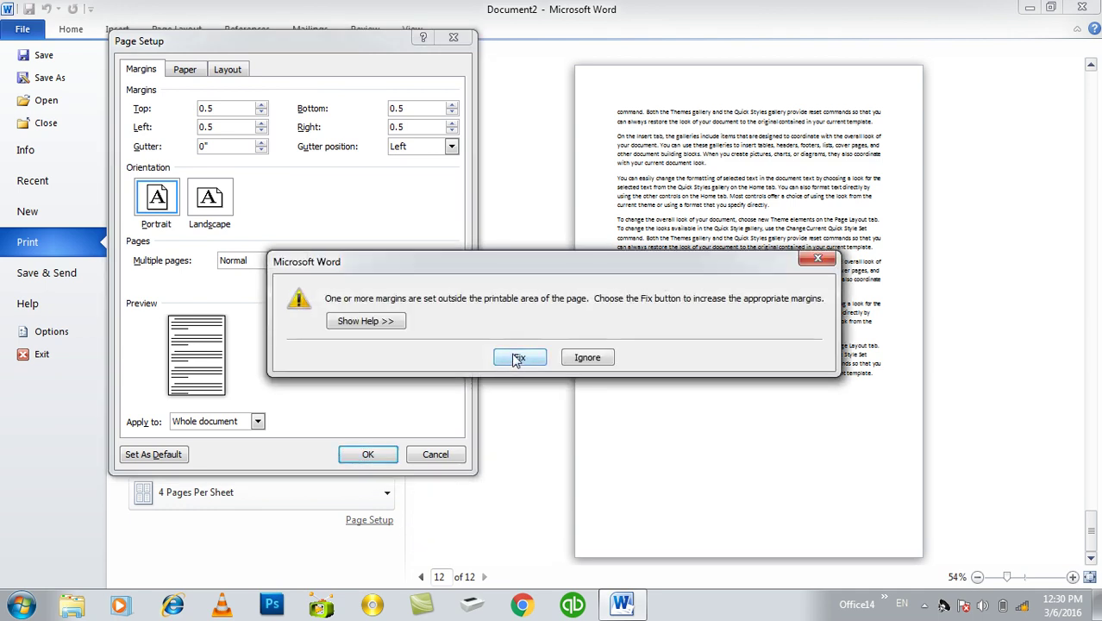
{"action": "left_click", "coordinate": [516, 359]}
{"action": "left_click", "coordinate": [368, 454]}
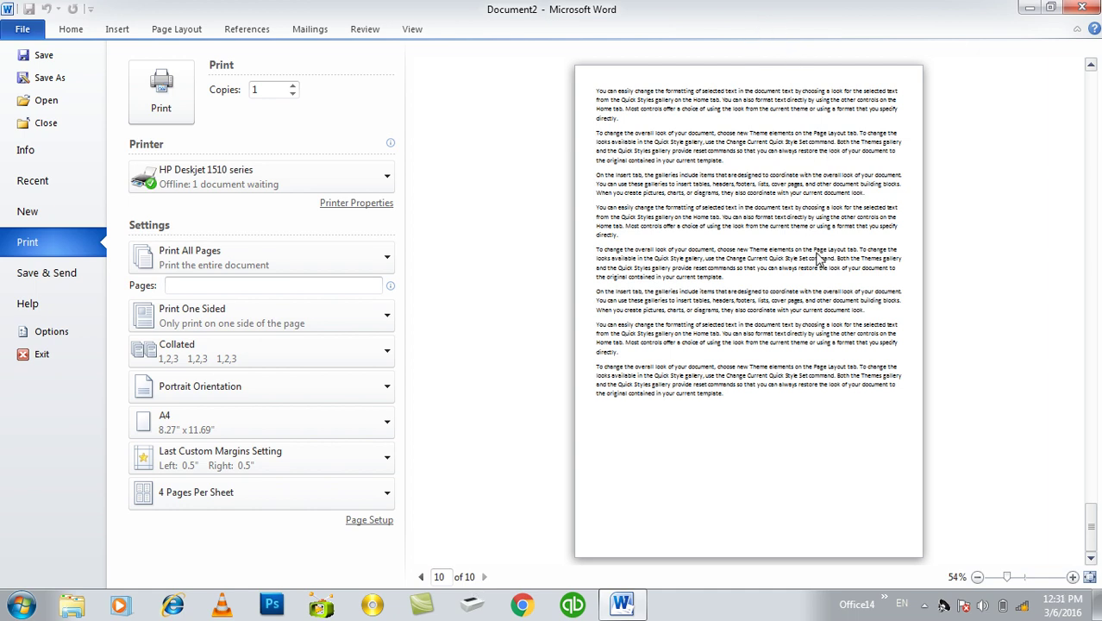
Reset the top, left, bottom and right margins to 1 inch, restoring 12 pages, and reopen Page Setup.
{"action": "left_click", "coordinate": [369, 520]}
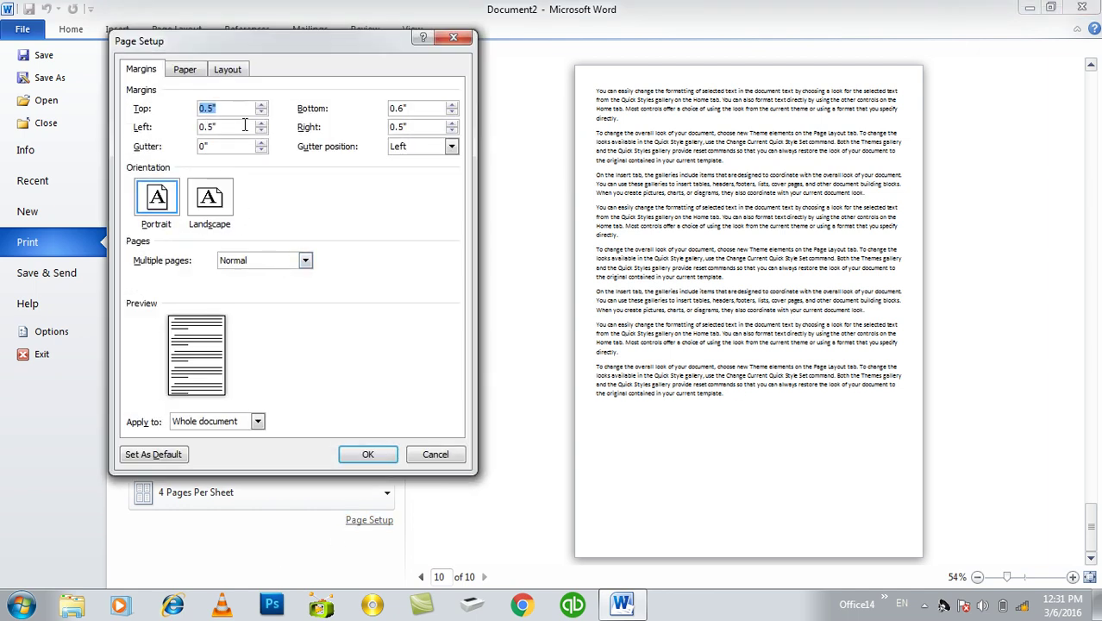
{"action": "type", "text": "1"}
{"action": "left_click", "coordinate": [244, 127]}
{"action": "double_click", "coordinate": [244, 126]}
{"action": "type", "text": "1"}
{"action": "double_click", "coordinate": [431, 111]}
{"action": "type", "text": "1"}
{"action": "double_click", "coordinate": [443, 127]}
{"action": "type", "text": "1"}
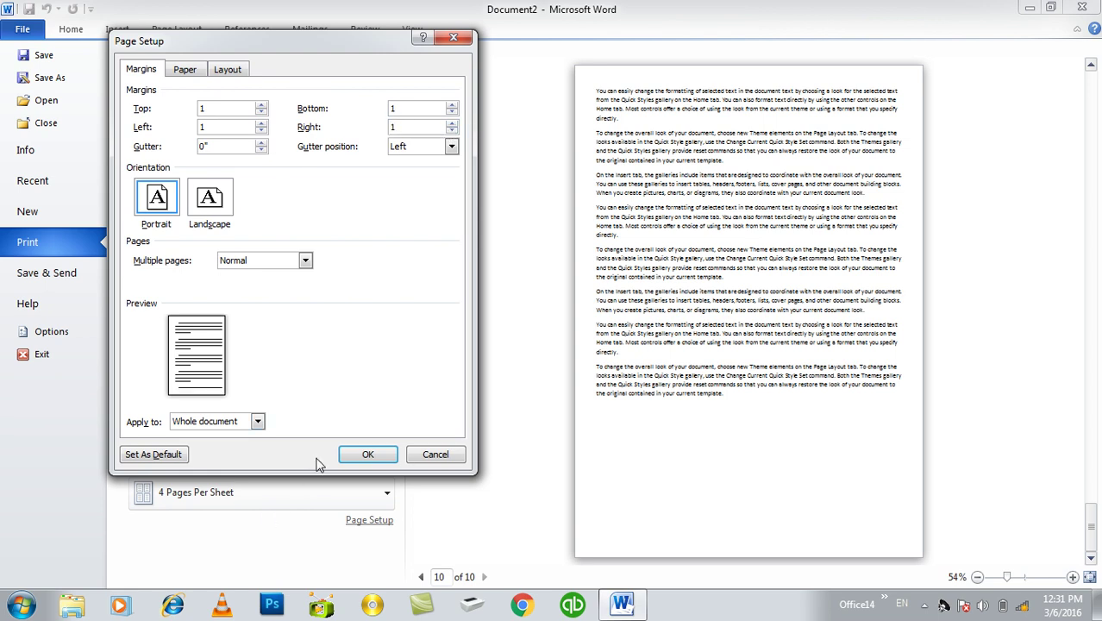
{"action": "left_click", "coordinate": [357, 460]}
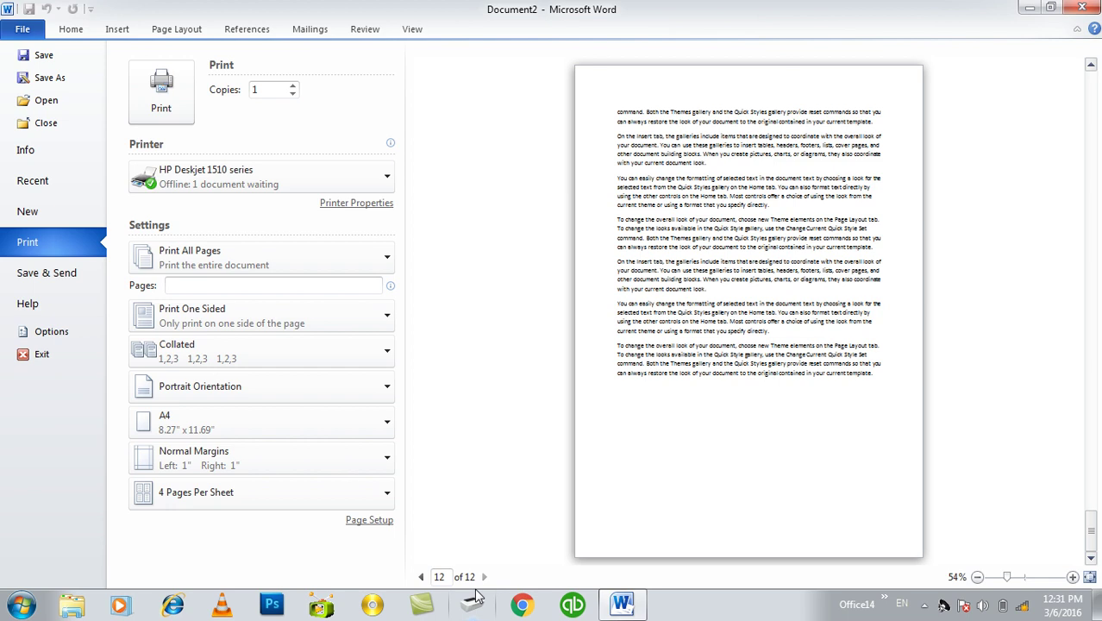
{"action": "left_click", "coordinate": [370, 520]}
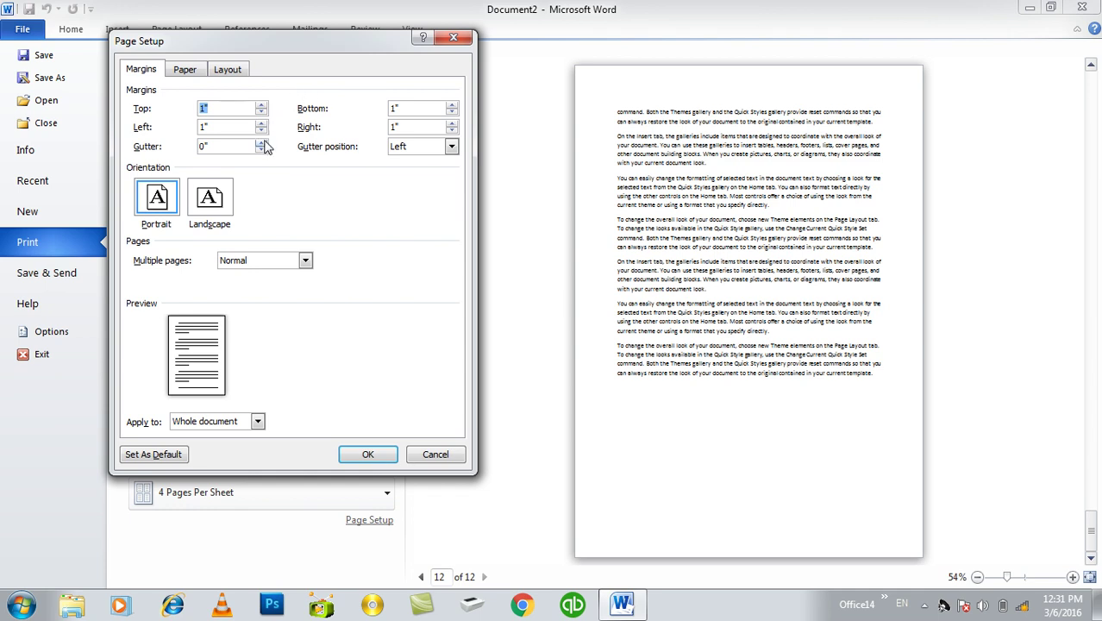
Set a 0.8-inch gutter, trying the Top and Right positions before settling on Left.
{"action": "left_click", "coordinate": [262, 148]}
{"action": "left_click", "coordinate": [262, 143]}
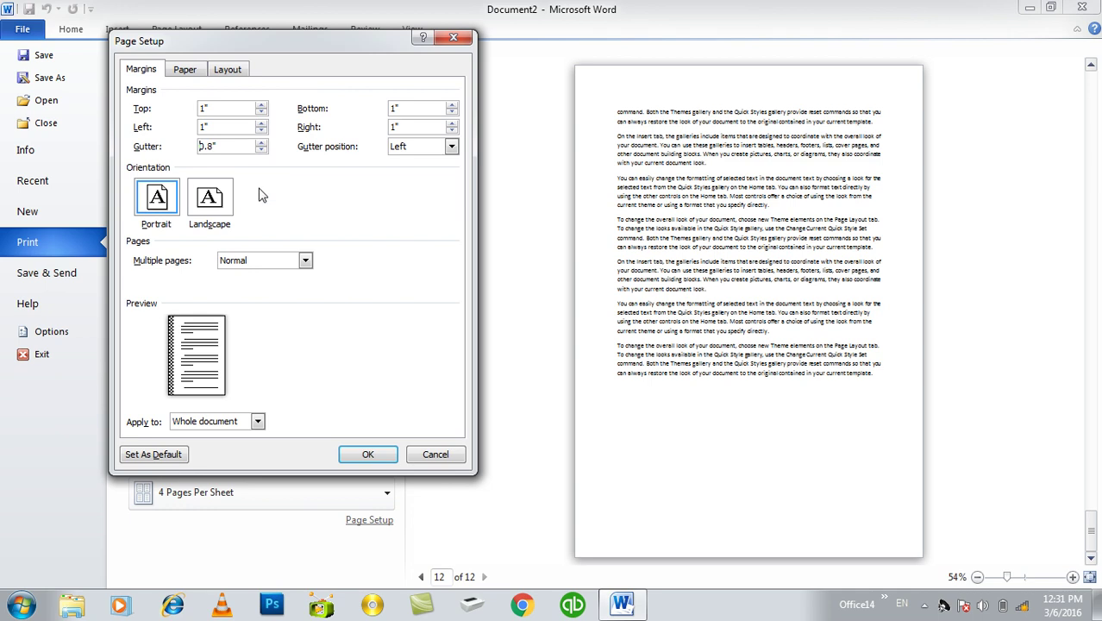
{"action": "left_click", "coordinate": [405, 147]}
{"action": "left_click", "coordinate": [405, 172]}
{"action": "left_click", "coordinate": [409, 148]}
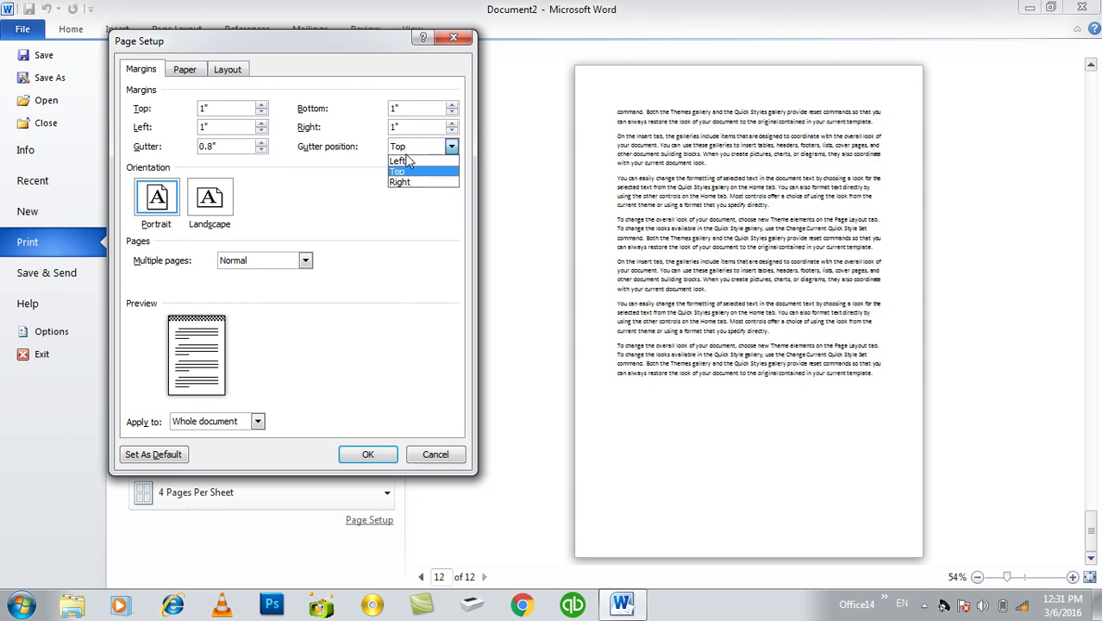
{"action": "left_click", "coordinate": [405, 182]}
{"action": "key", "text": "alt+Down"}
{"action": "key", "text": "Up"}
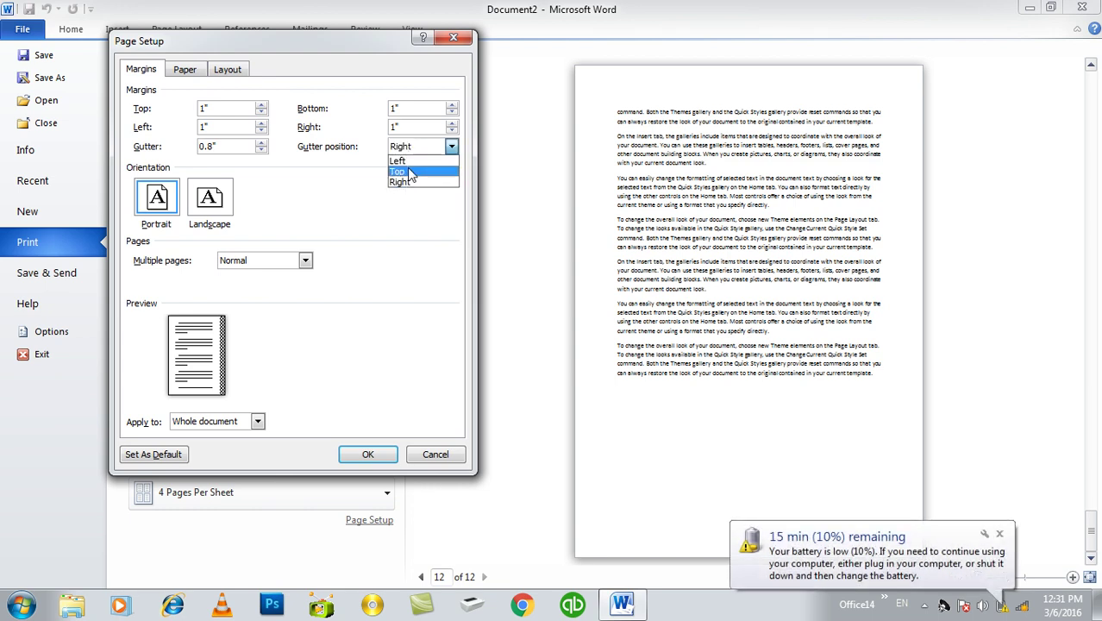
{"action": "key", "text": "Up"}
{"action": "key", "text": "Return"}
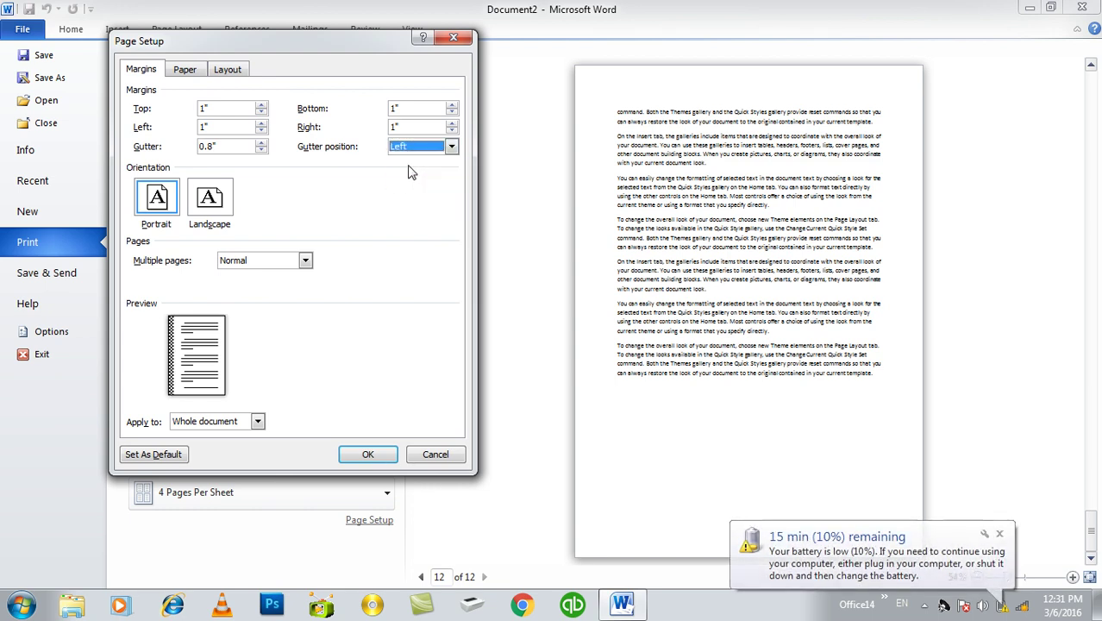
Try landscape, then keep portrait orientation and dismiss the low battery warning.
{"action": "left_click", "coordinate": [214, 200]}
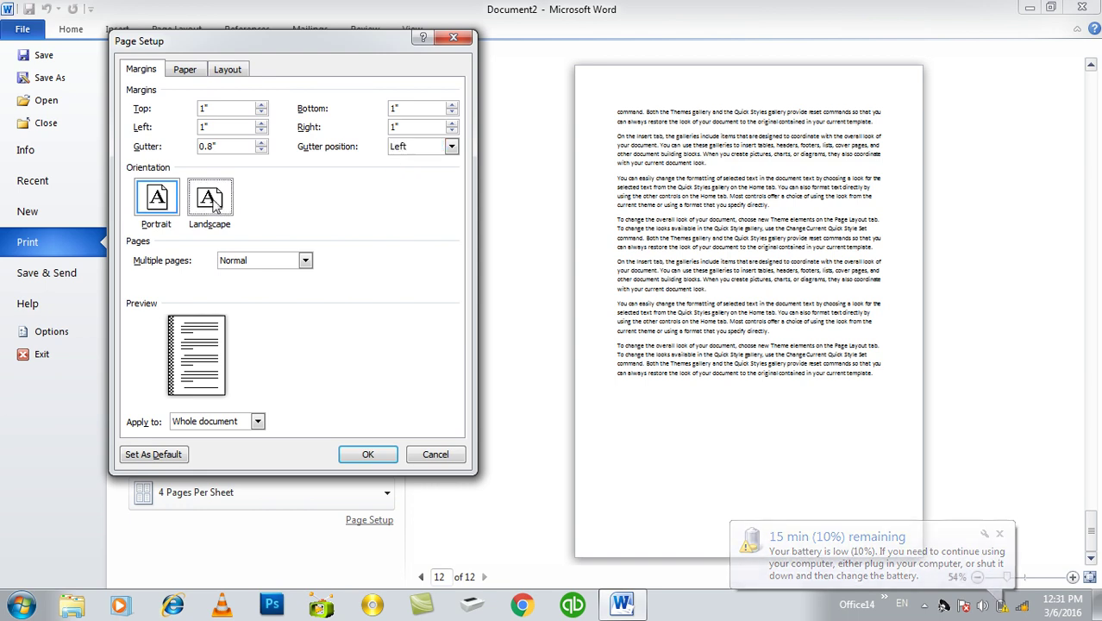
{"action": "left_click", "coordinate": [143, 212]}
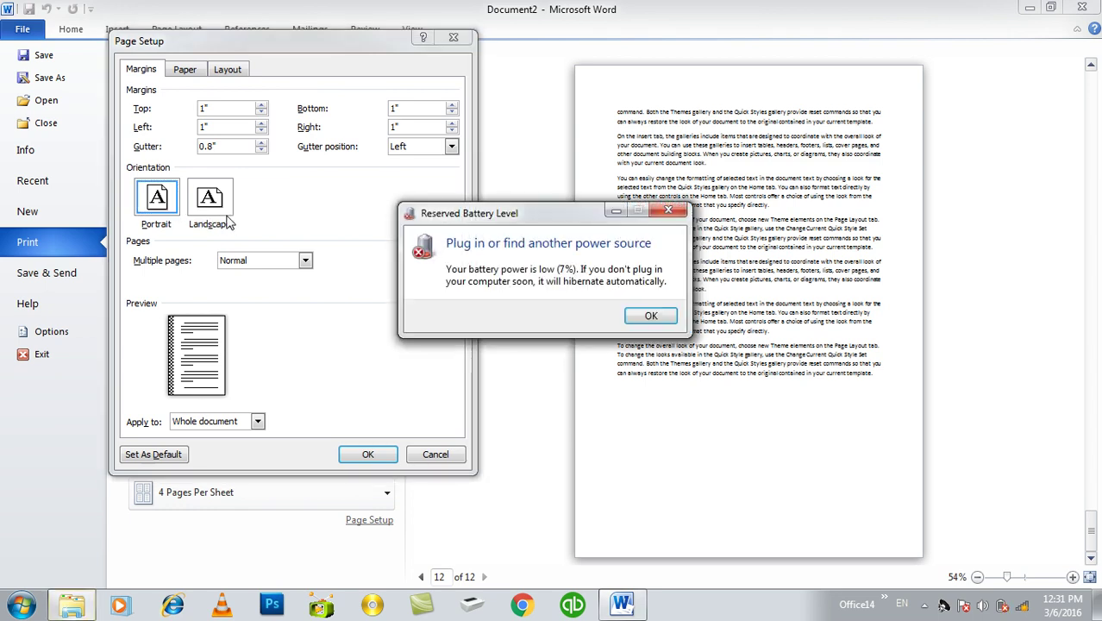
{"action": "left_click", "coordinate": [670, 211]}
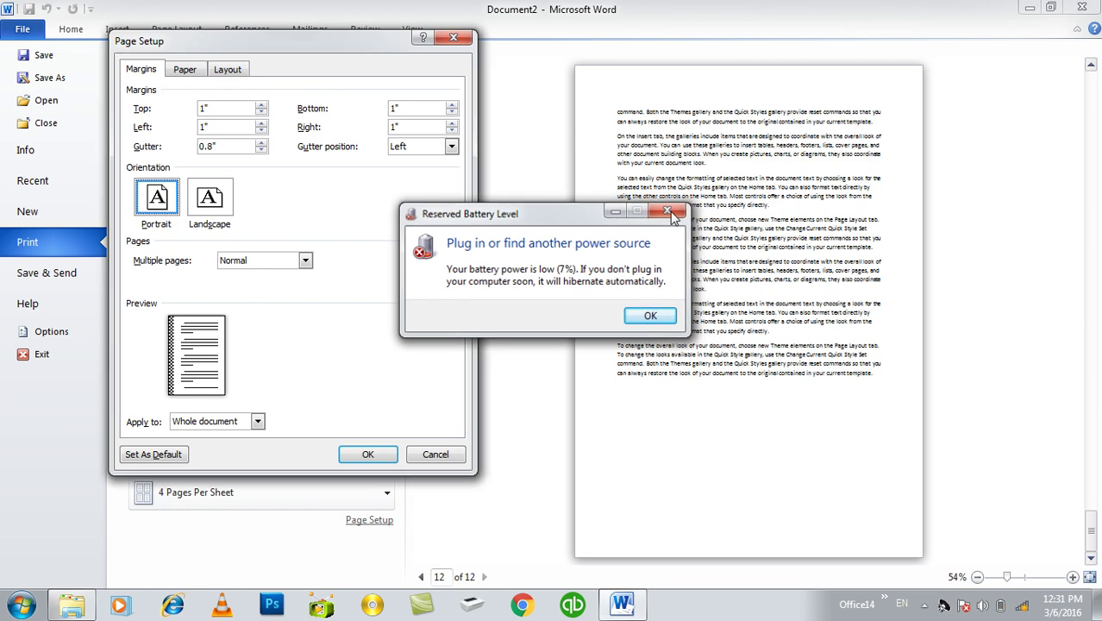